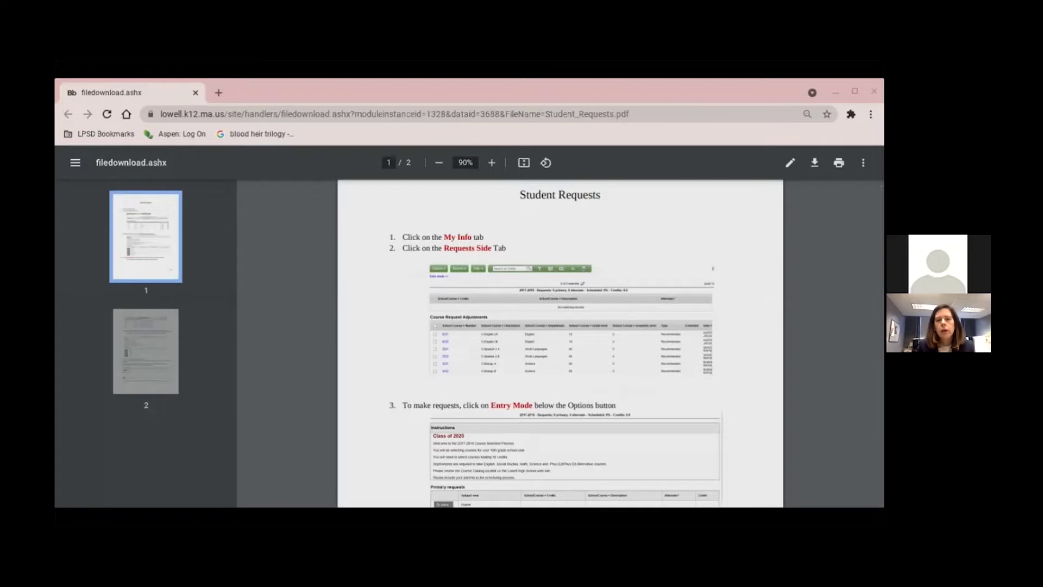
# Step: Scroll back up through the Student Requests guide PDF
pyautogui.scroll(1, 560, 348)
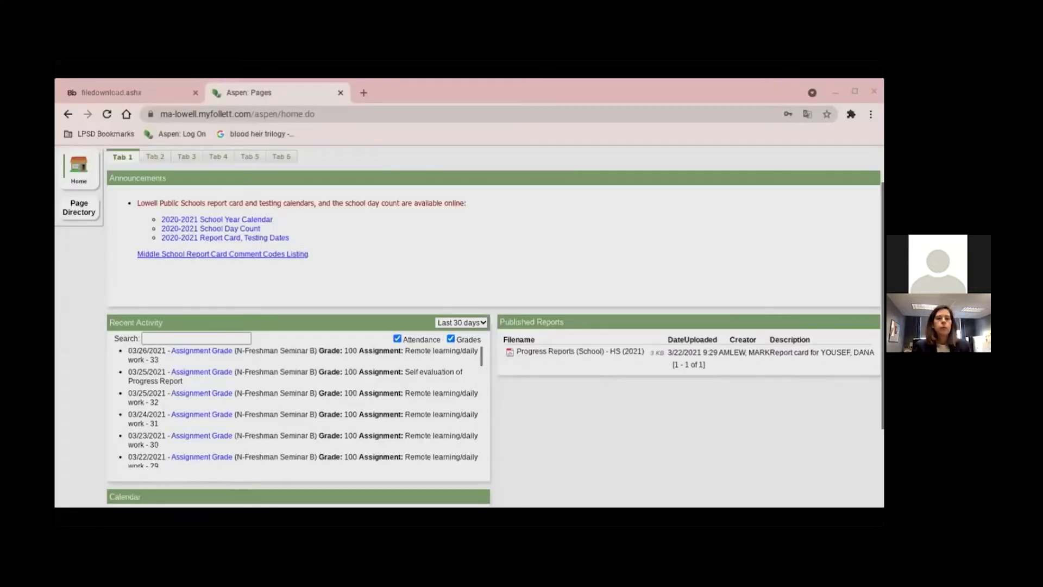
# Step: Open My Info > Requests, exit entry mode, then re-enter it to edit the requests
pyautogui.scroll(1, 468, 326)
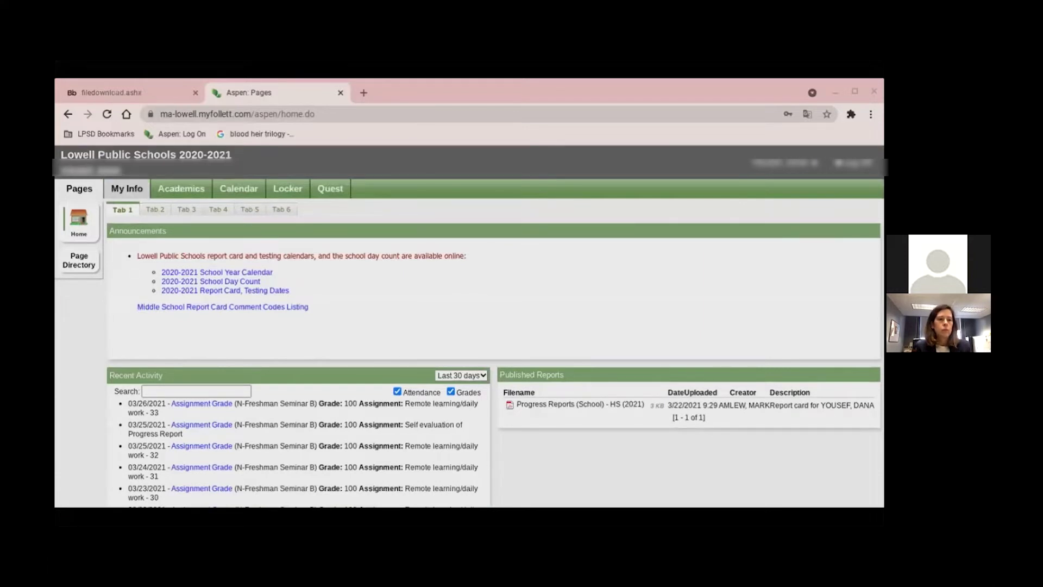
pyautogui.click(122, 194)
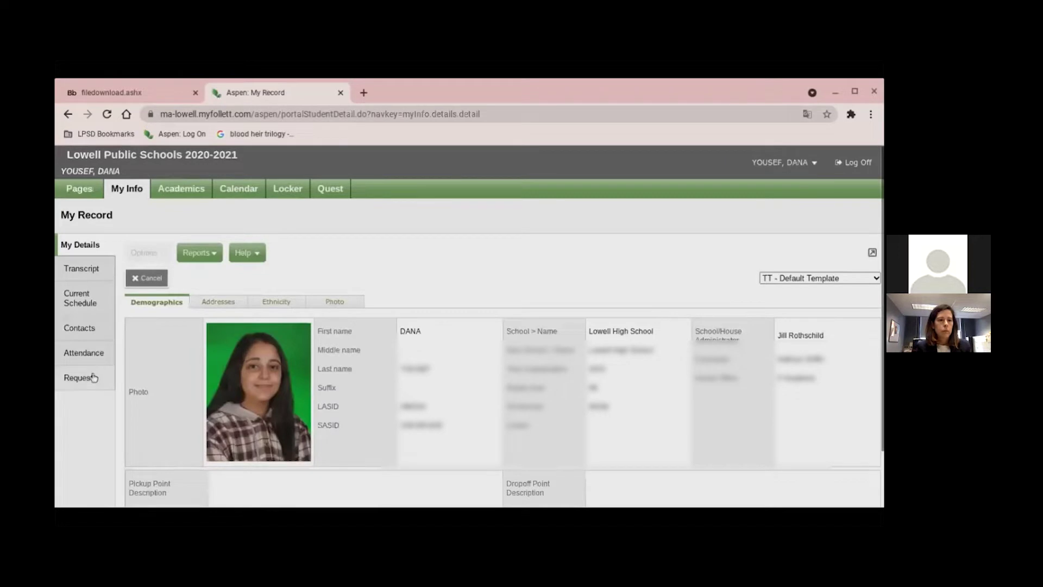
pyautogui.click(94, 378)
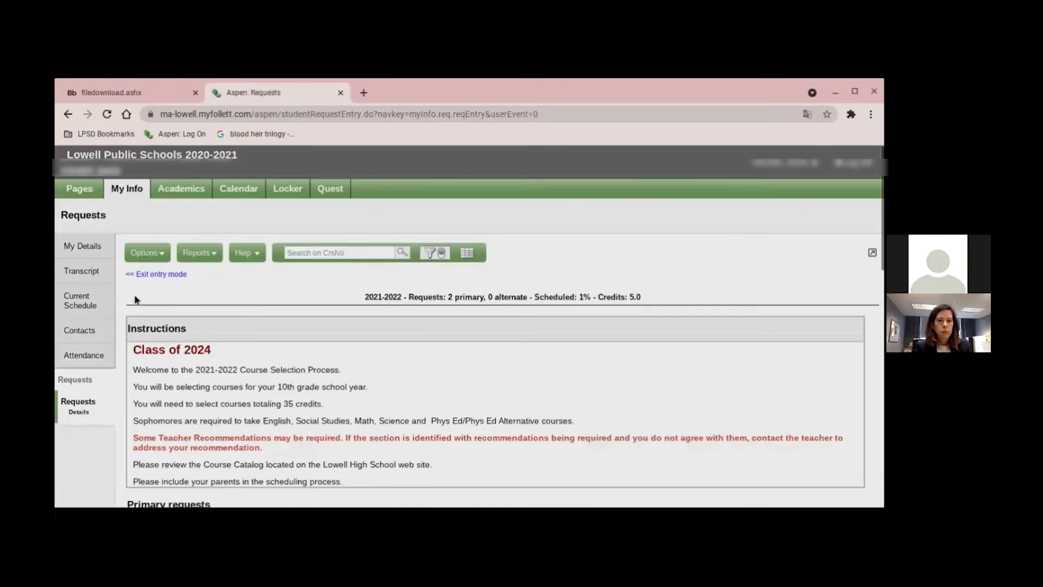
pyautogui.click(162, 276)
pyautogui.scroll(-2, 193, 298)
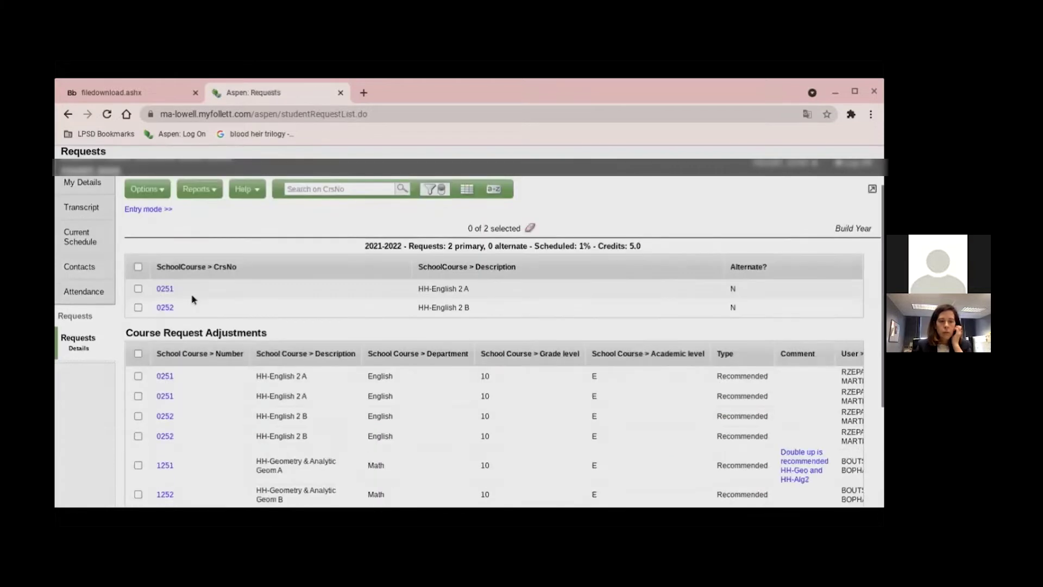
pyautogui.scroll(3, 193, 298)
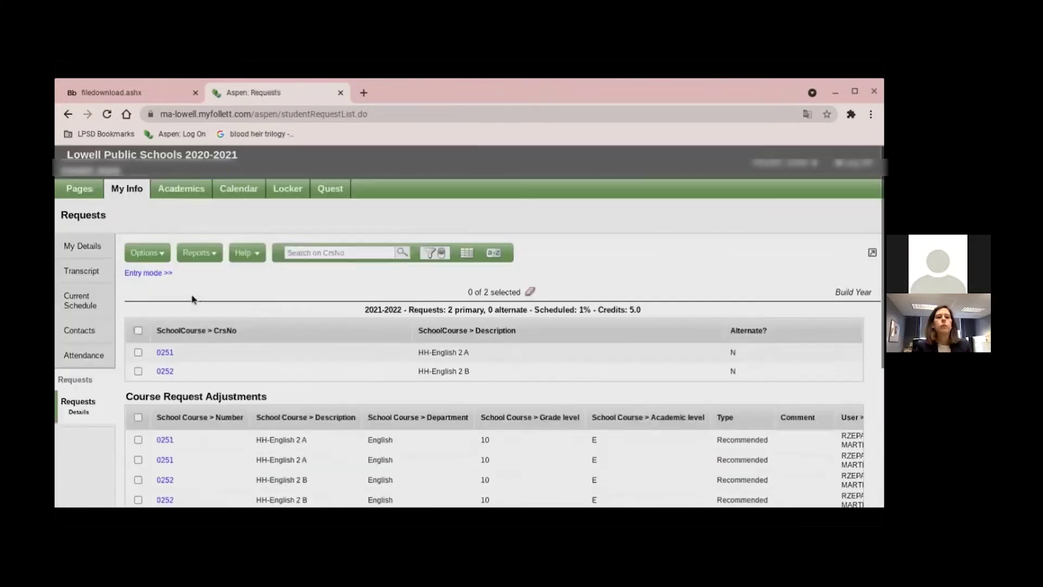
pyautogui.click(147, 274)
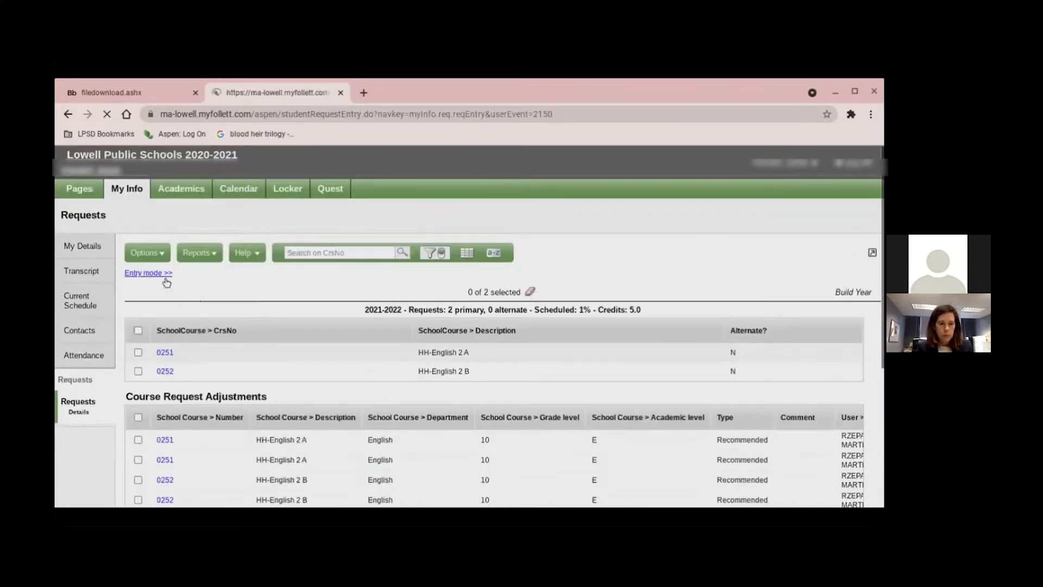
# Step: Request only the recommended H-Survey of US History A and B (4223, 4224) for US History
pyautogui.scroll(-3, 266, 309)
pyautogui.scroll(-2, 266, 309)
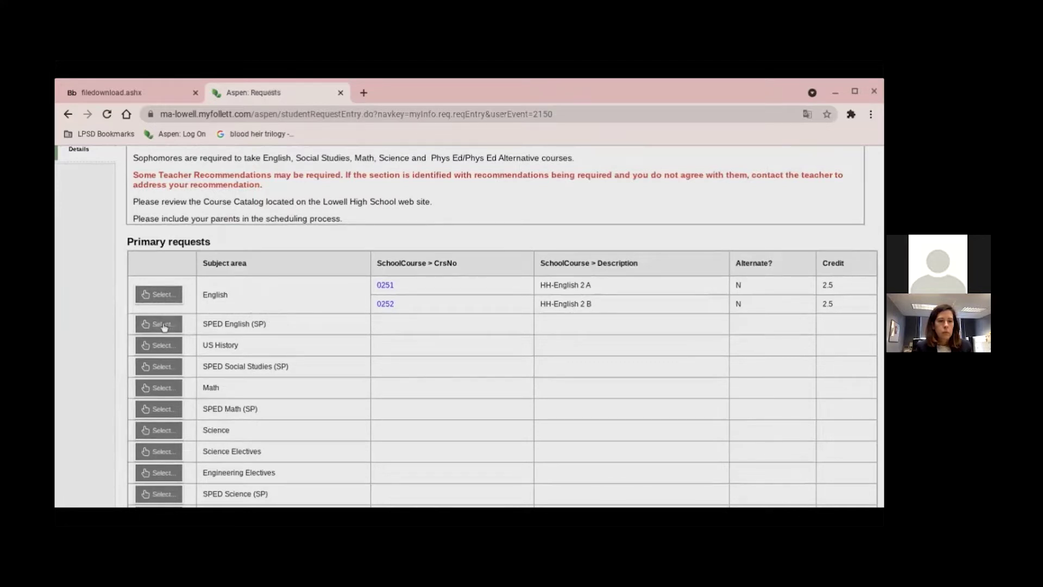
pyautogui.click(162, 346)
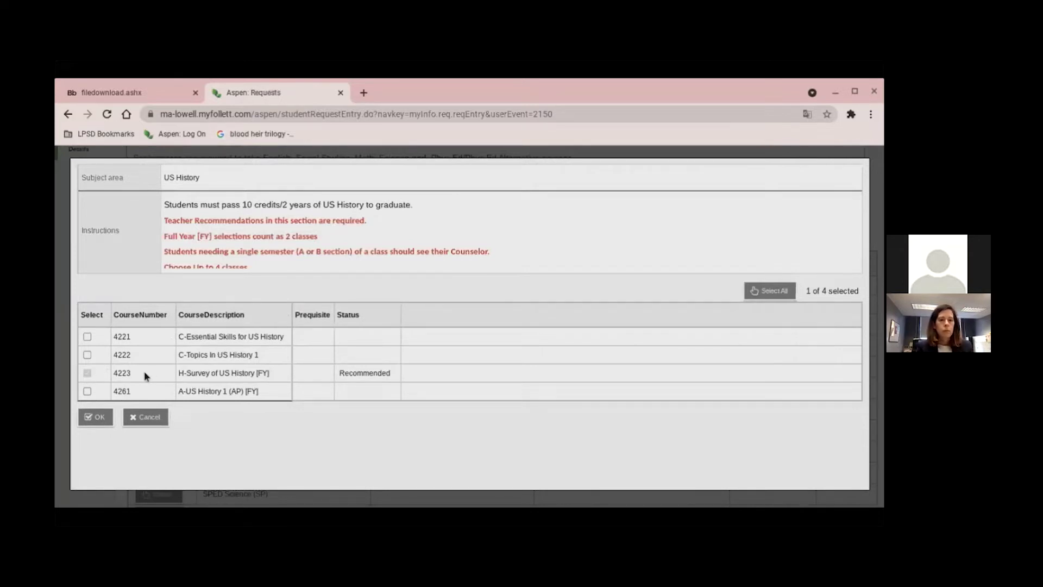
pyautogui.click(88, 355)
pyautogui.click(87, 337)
pyautogui.click(88, 355)
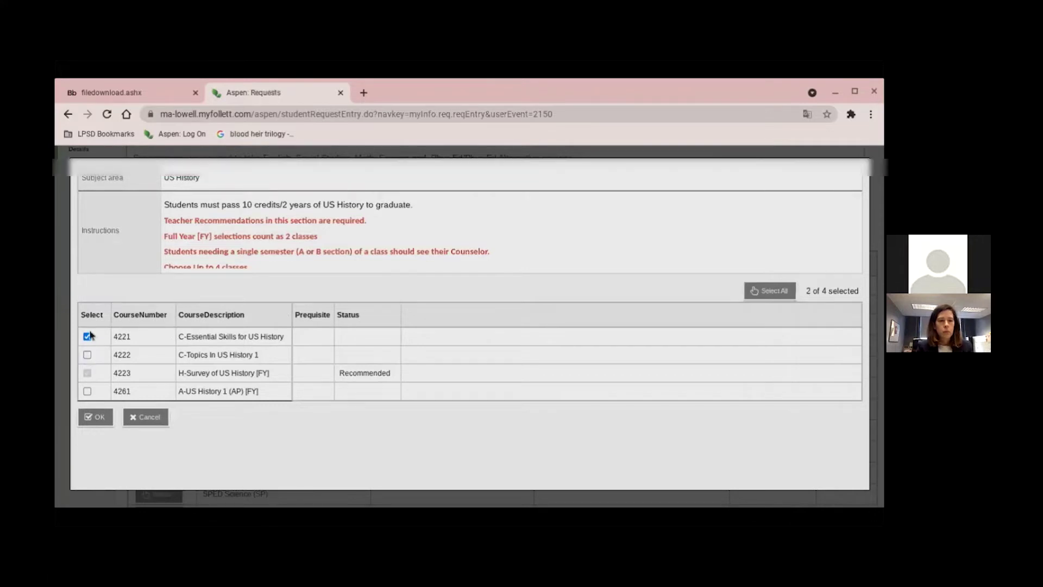
pyautogui.click(87, 336)
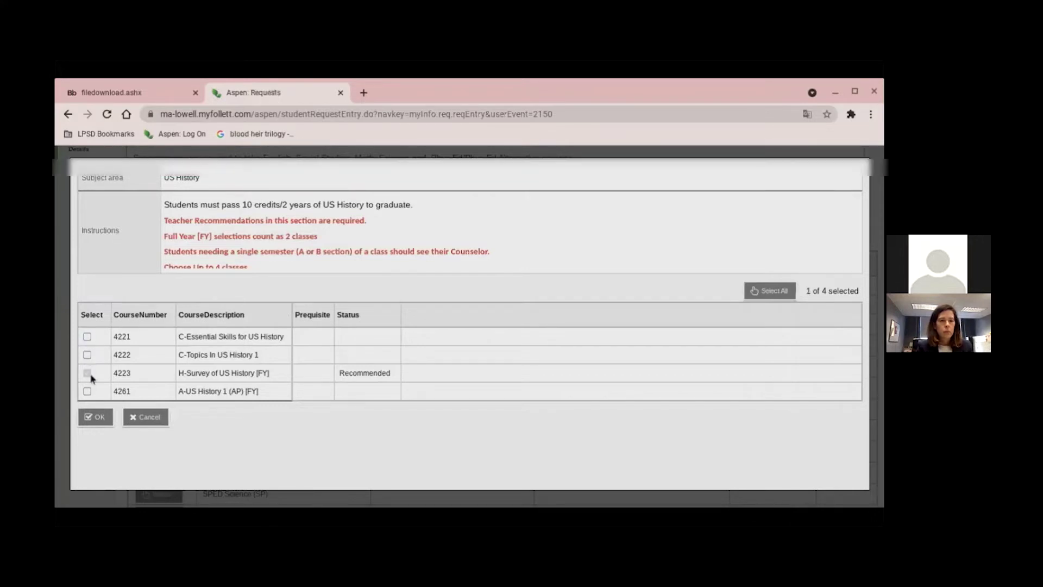
pyautogui.click(94, 416)
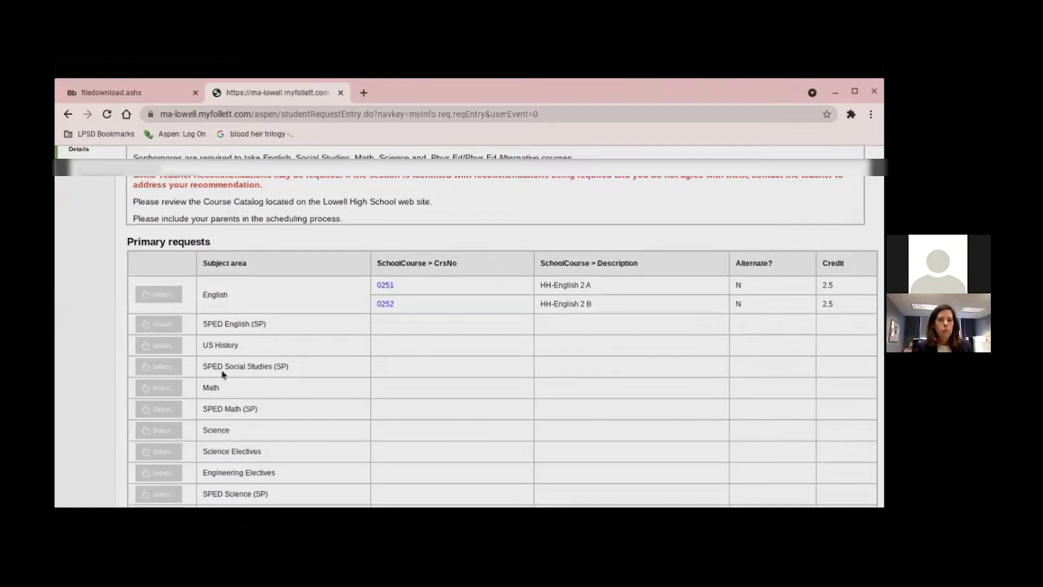
pyautogui.scroll(-5, 401, 351)
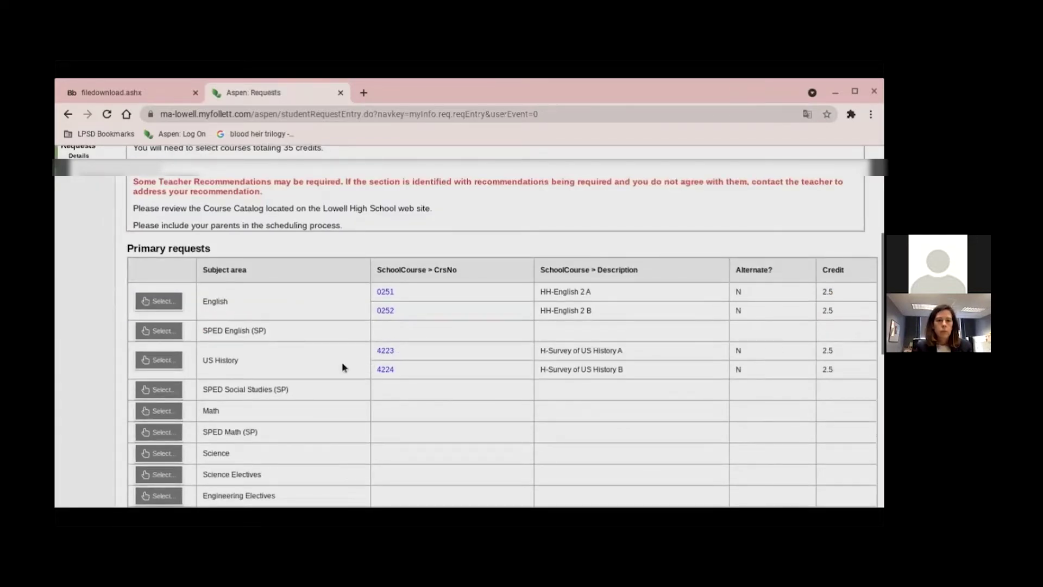
pyautogui.scroll(1, 384, 366)
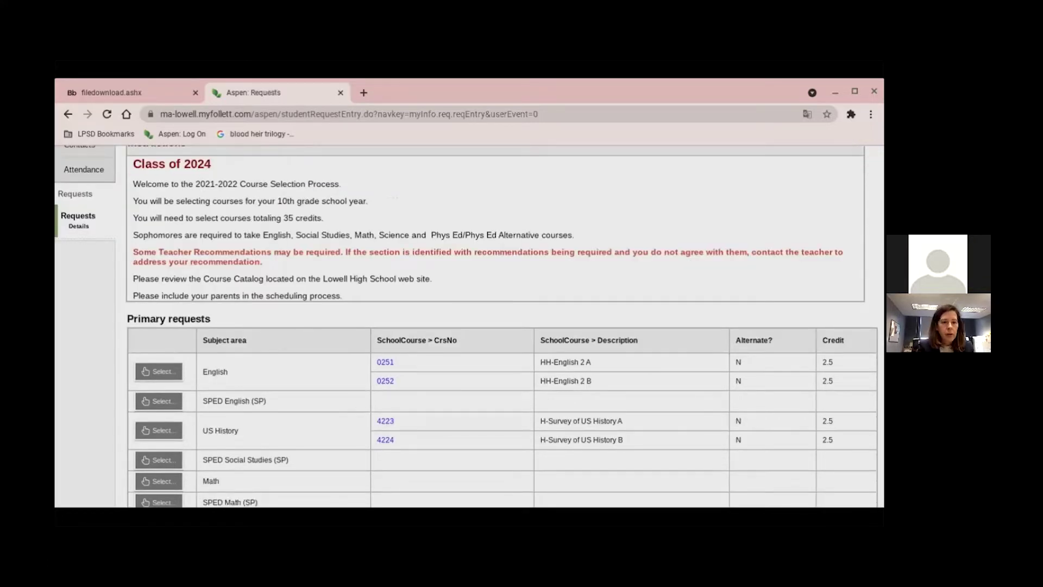
pyautogui.click(159, 372)
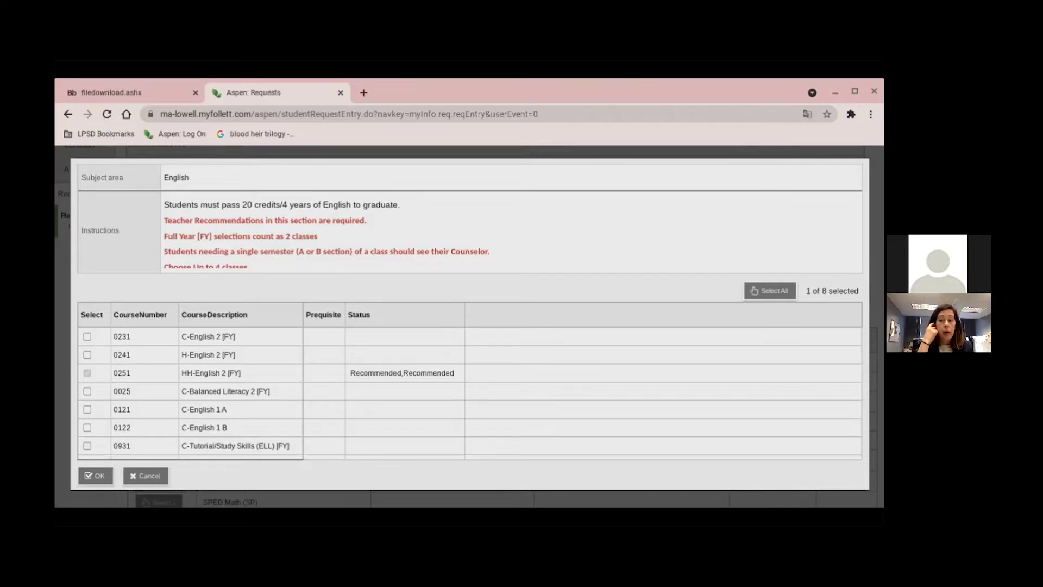
pyautogui.click(92, 472)
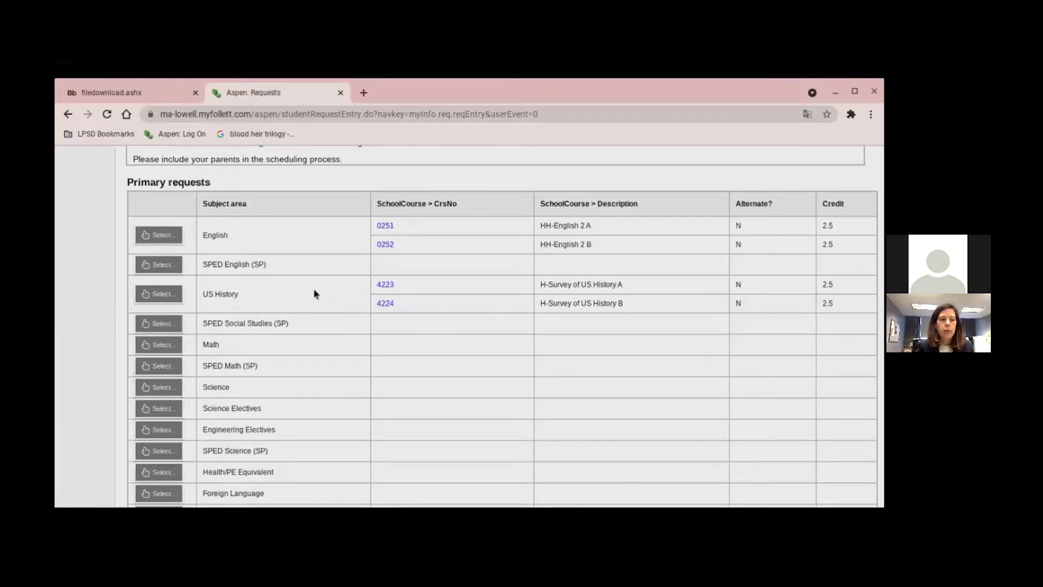
# Step: Accept the recommended Math courses, HH-Geometry & Analytic Geom and HH-Algebra 2 & Trigonometry
pyautogui.scroll(-1, 333, 294)
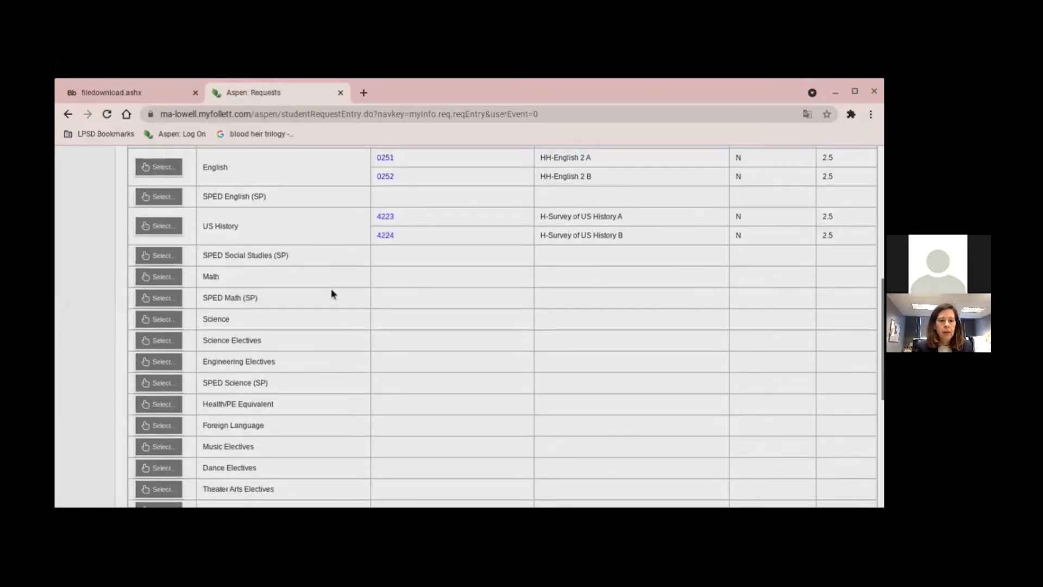
pyautogui.click(174, 277)
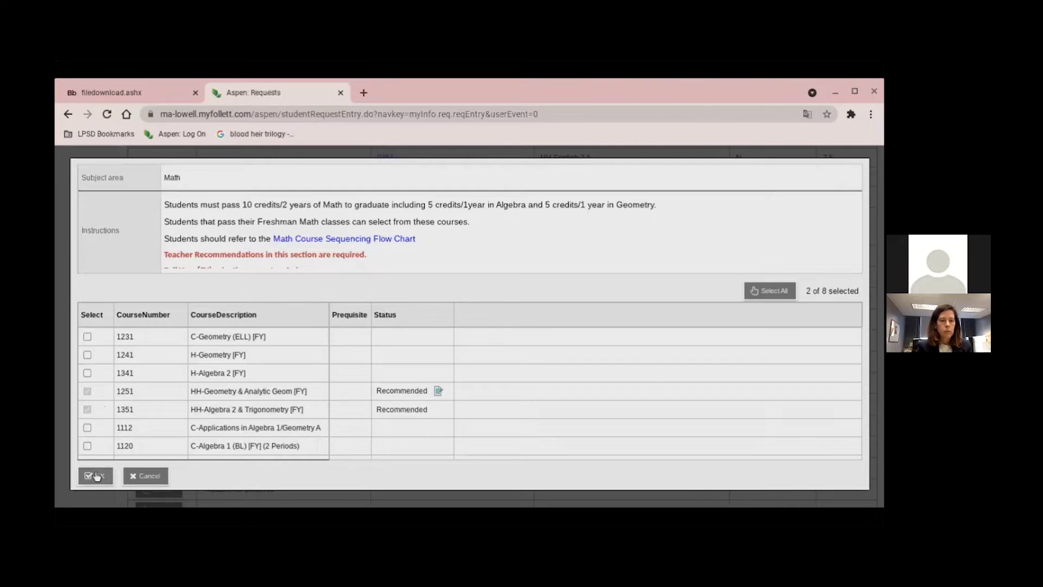
pyautogui.click(96, 476)
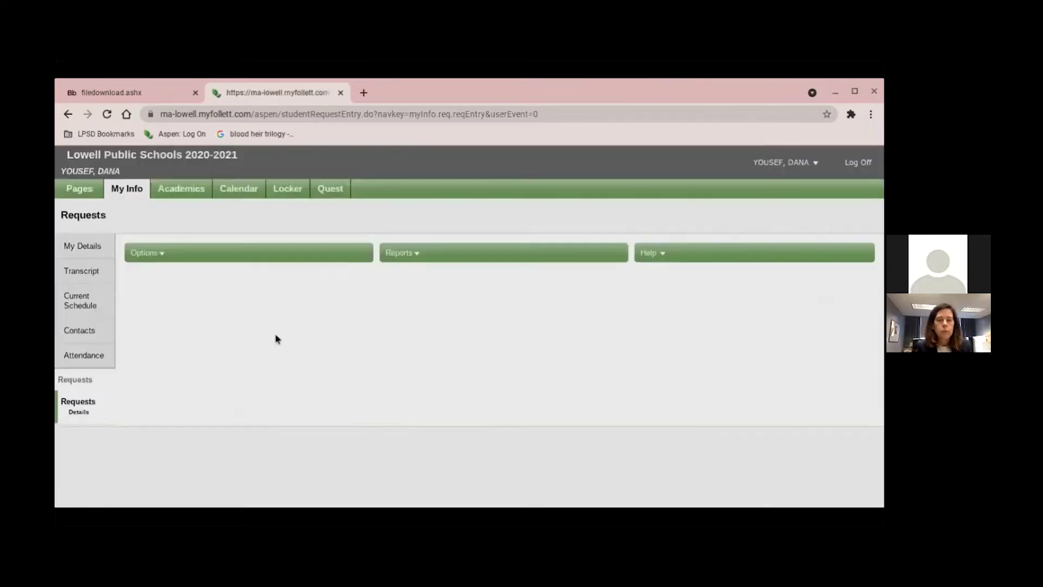
# Step: Accept the recommended H-Biology (3241) as the Science request
pyautogui.scroll(-6, 280, 337)
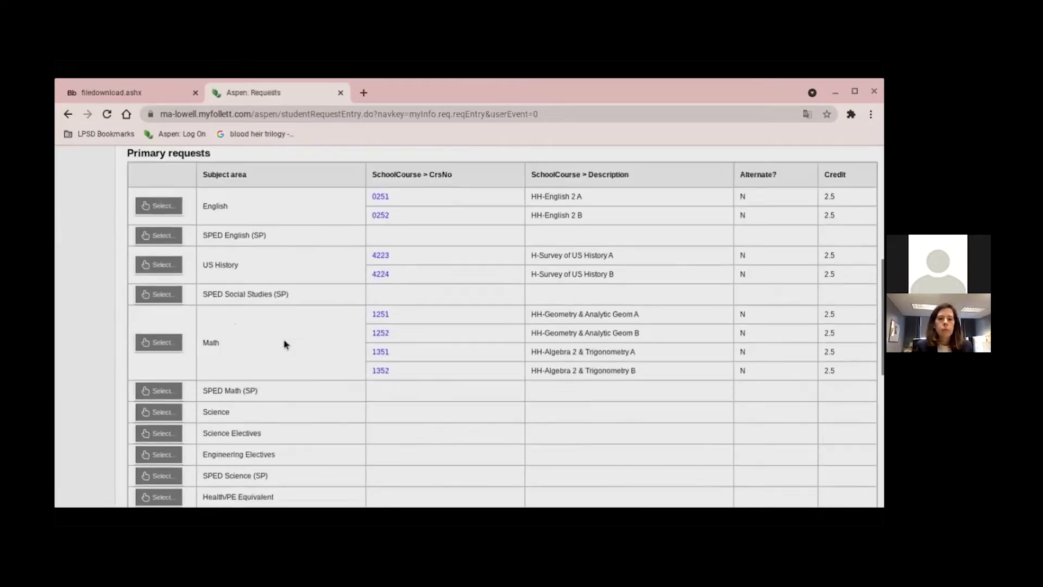
pyautogui.click(175, 414)
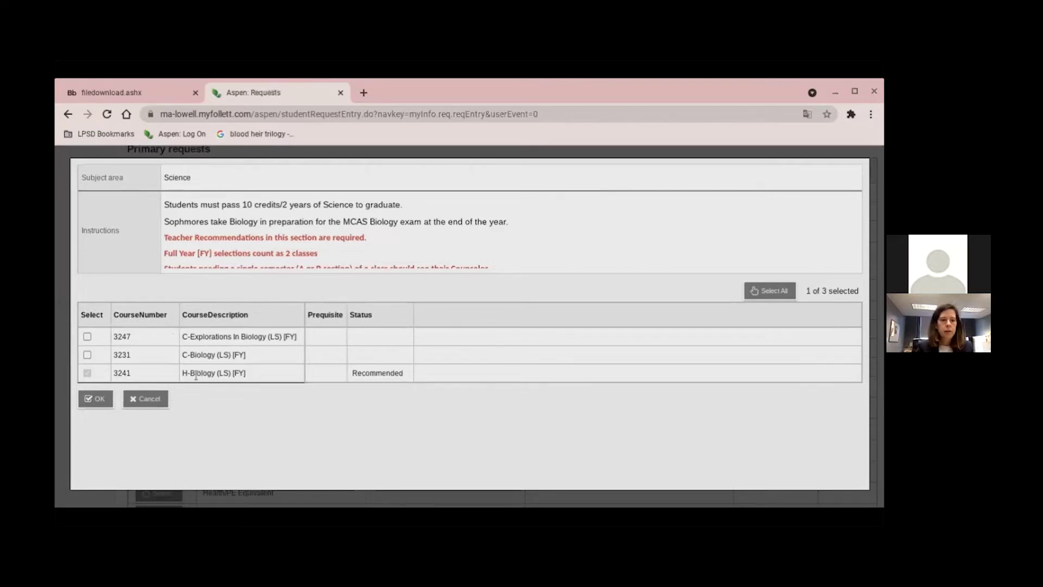
pyautogui.click(99, 403)
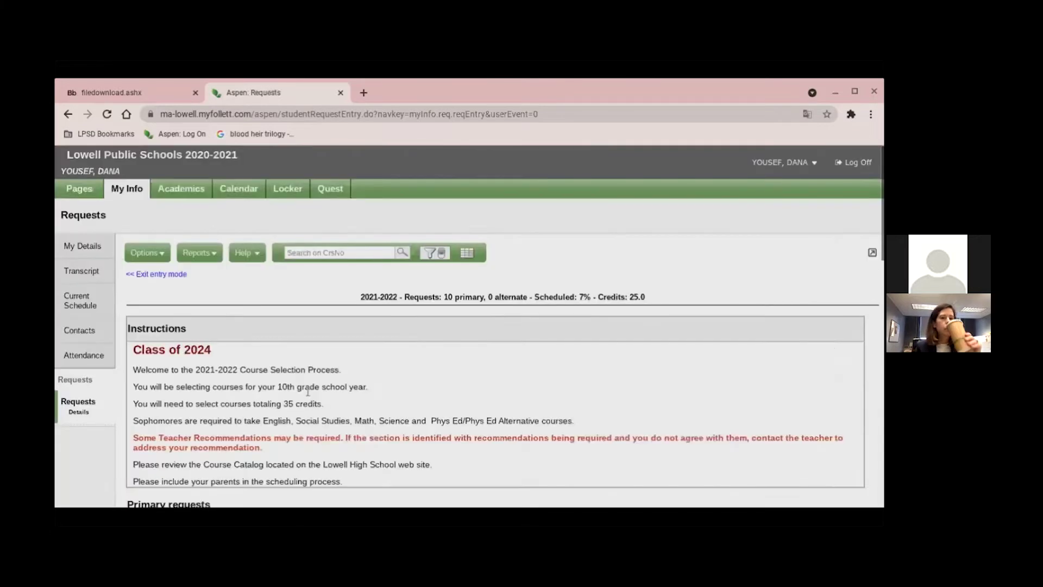
# Step: Look through the primary requests table and check the AFROTC row's course choices
pyautogui.scroll(-7, 322, 389)
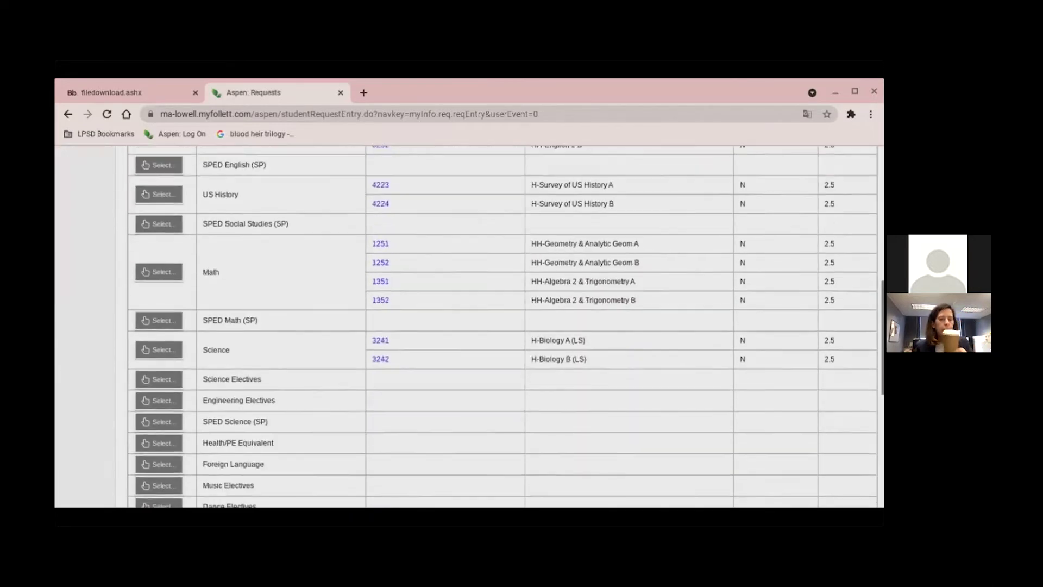
pyautogui.scroll(-1, 279, 401)
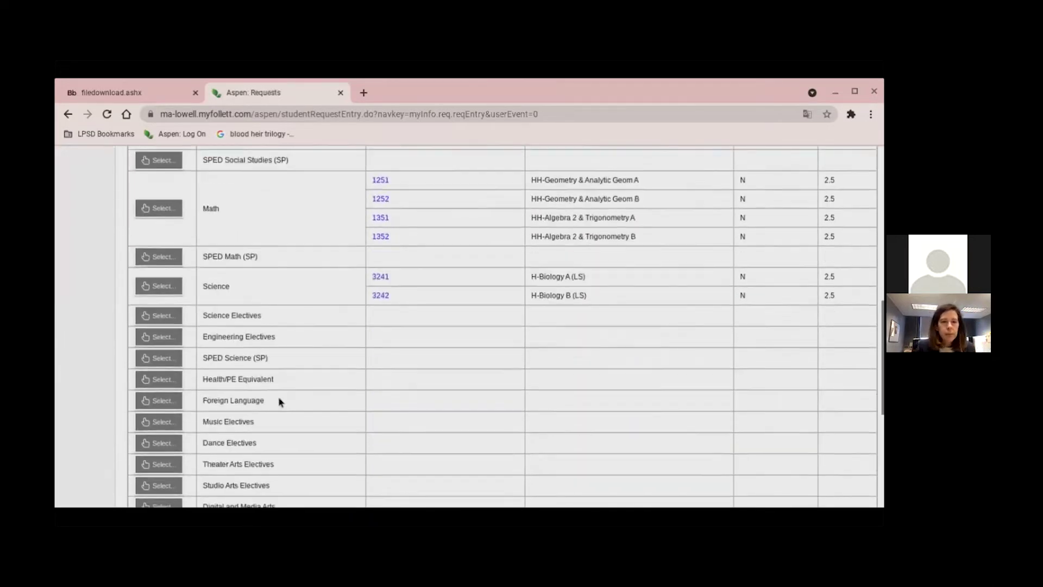
pyautogui.scroll(-4, 280, 401)
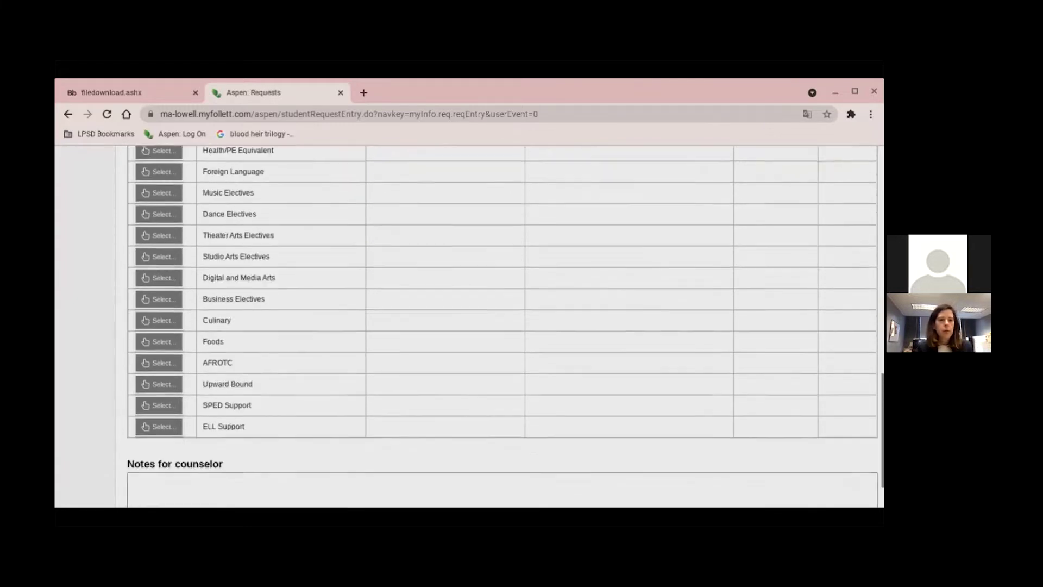
pyautogui.scroll(2, 279, 401)
pyautogui.scroll(4, 502, 326)
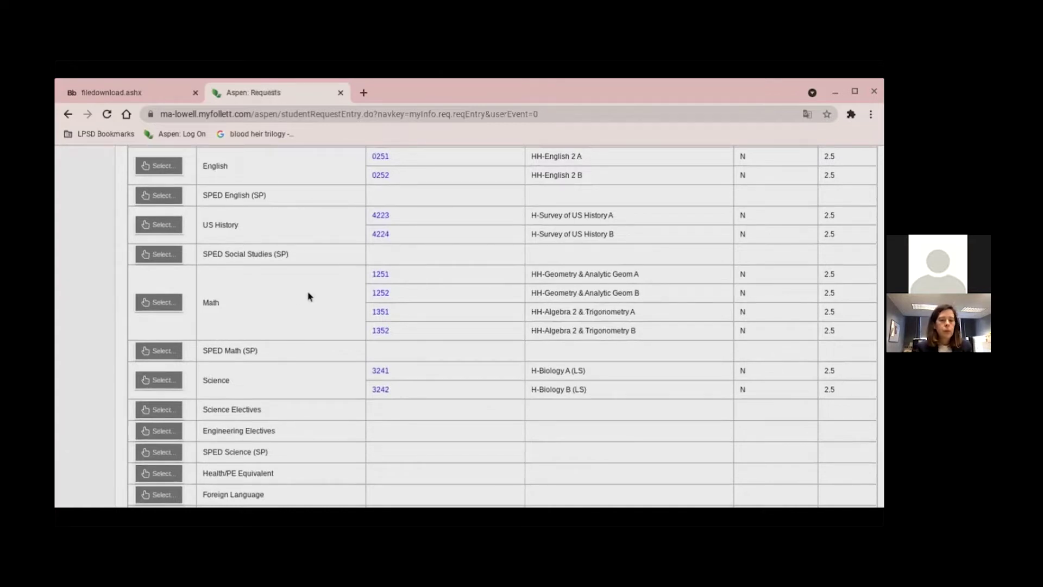
pyautogui.scroll(1, 309, 296)
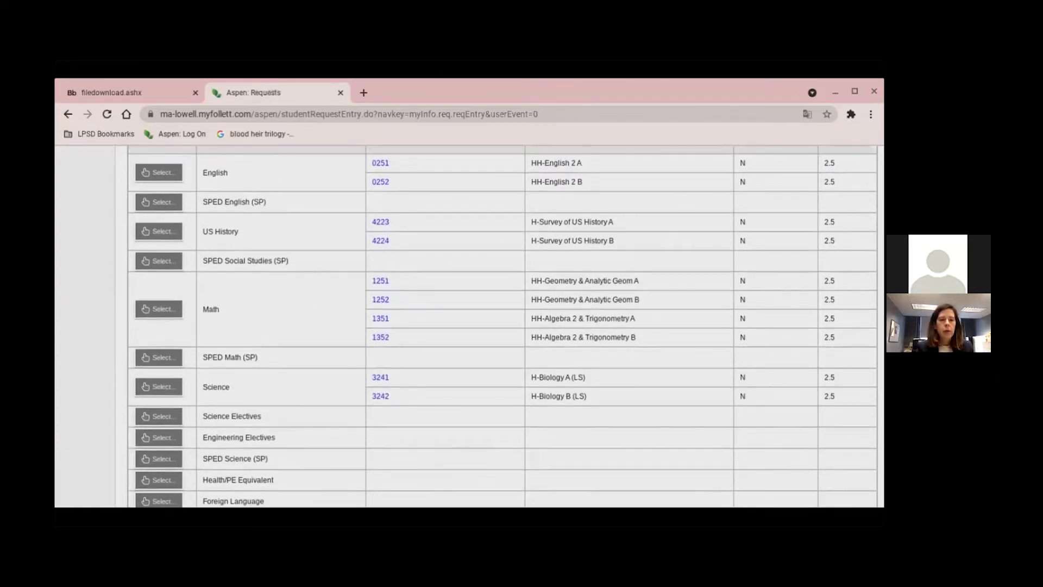
pyautogui.scroll(-5, 502, 326)
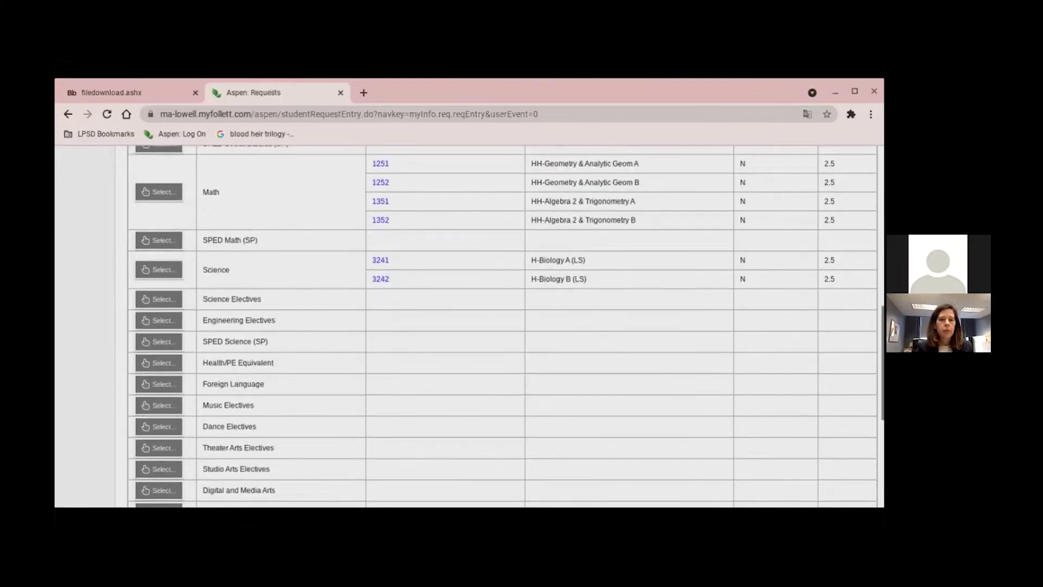
pyautogui.scroll(-3, 503, 326)
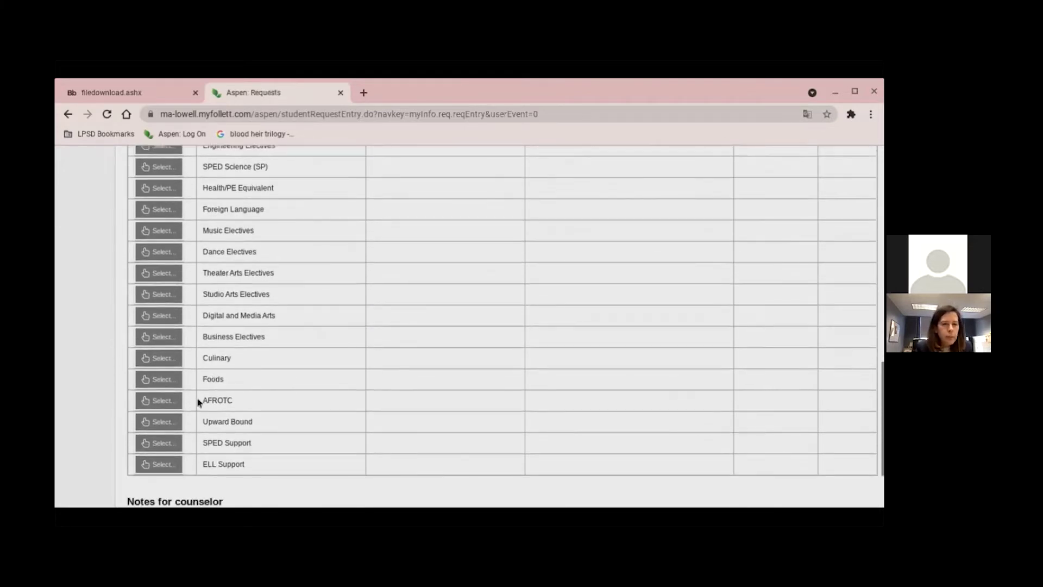
pyautogui.click(175, 403)
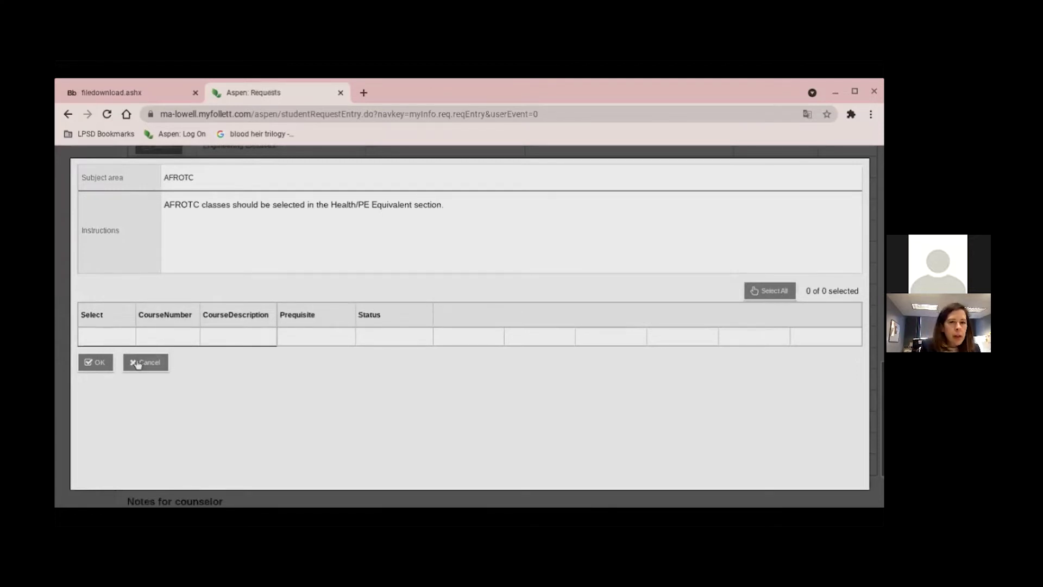
# Step: Close the empty AFROTC list without adding a course and review the requests table
pyautogui.click(95, 363)
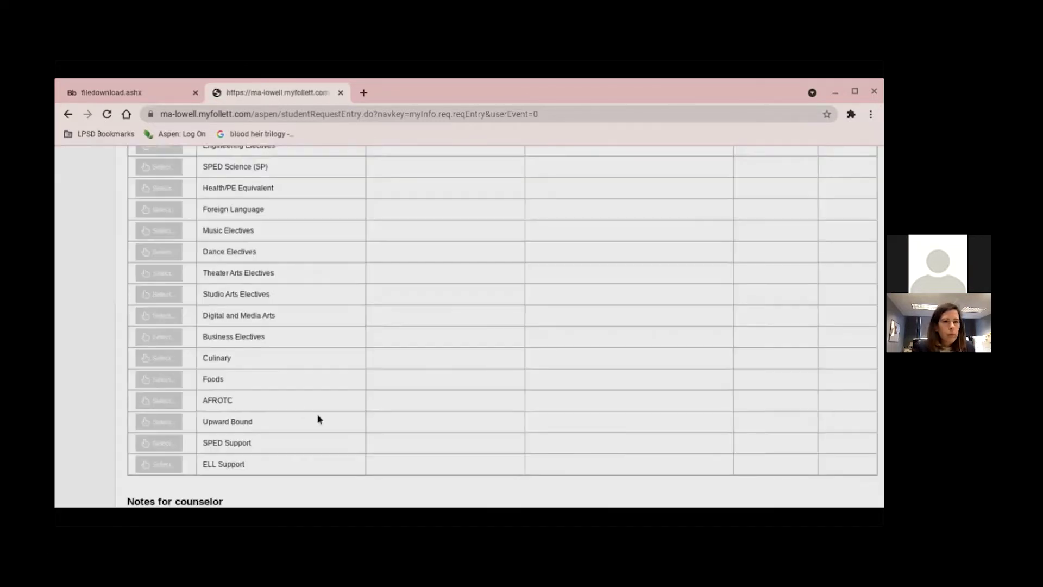
pyautogui.scroll(-10, 318, 419)
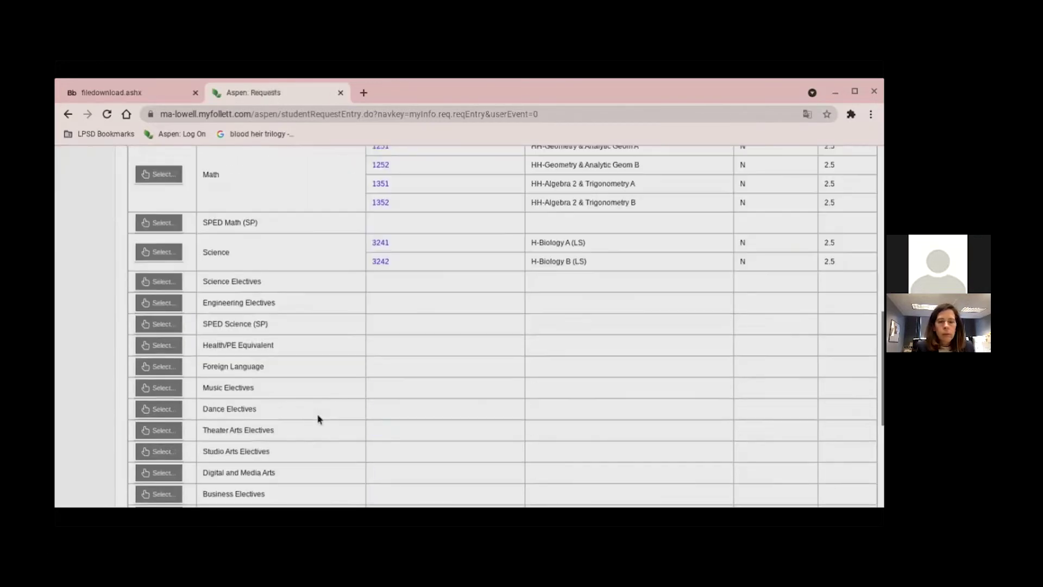
pyautogui.scroll(1, 318, 418)
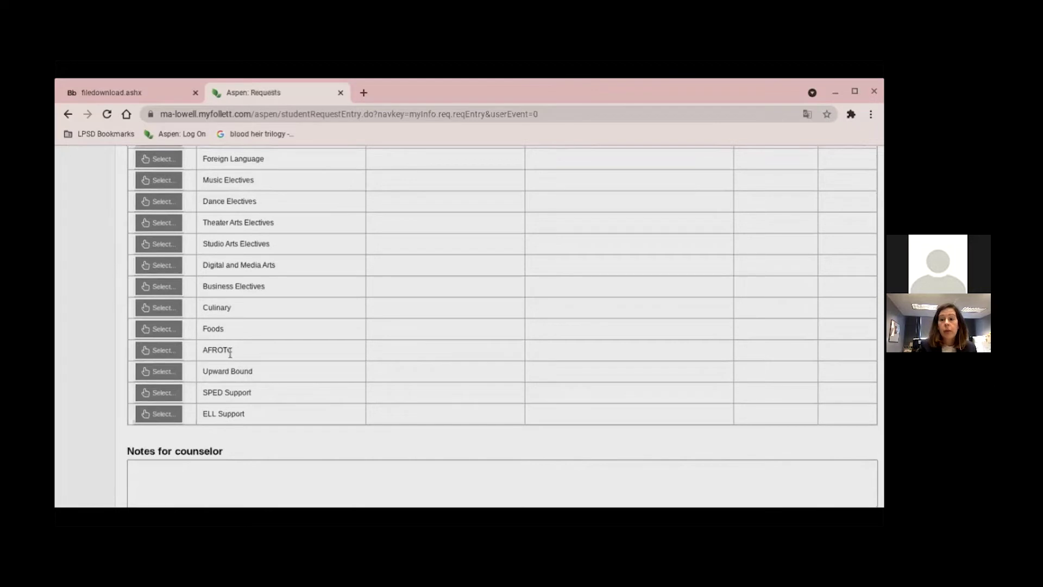
pyautogui.scroll(1, 230, 353)
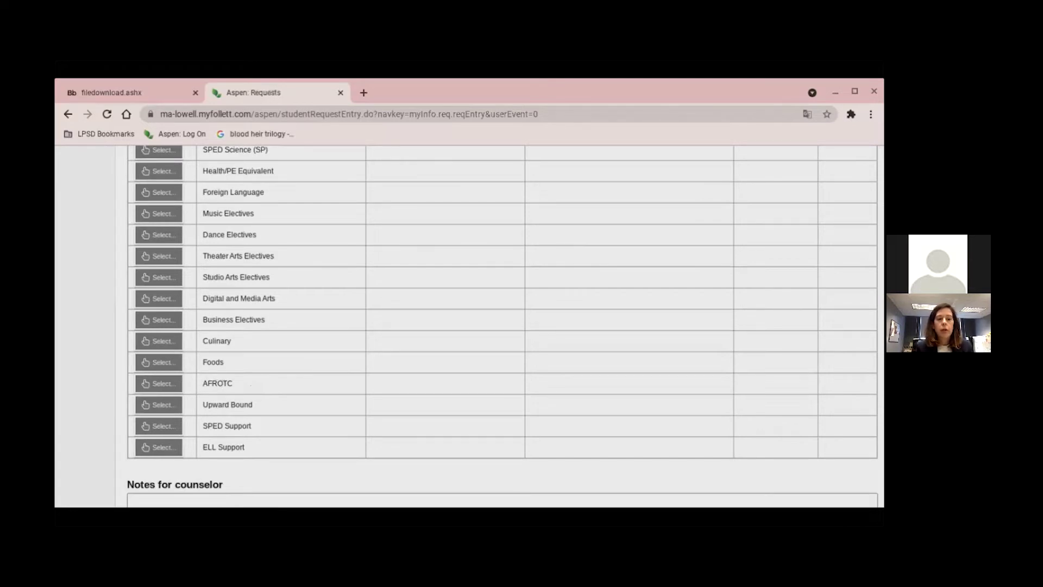
# Step: Write 'I would like to take ROTC' in the Notes for counselor box
pyautogui.scroll(-2, 251, 384)
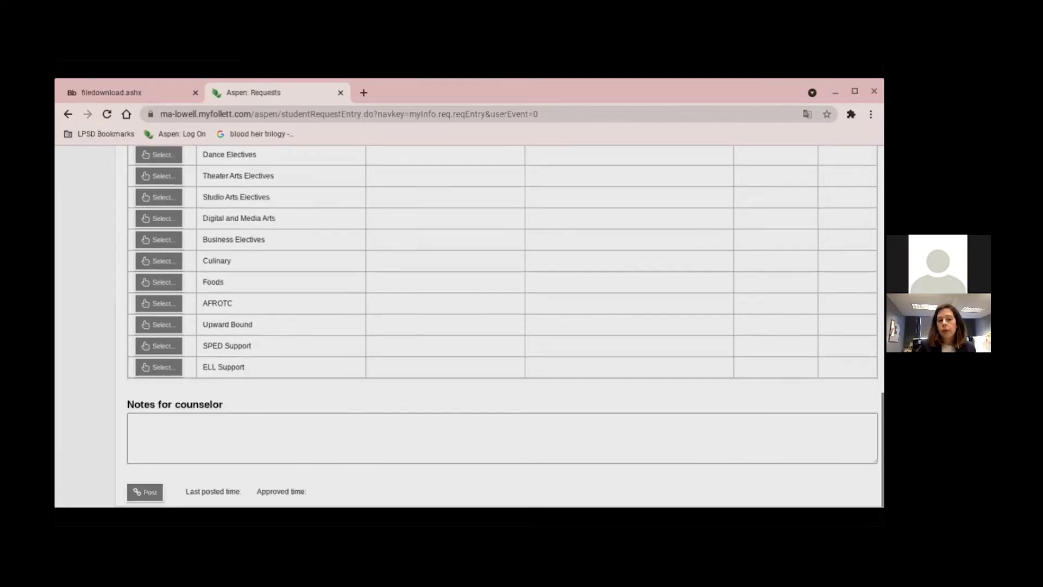
pyautogui.click(202, 420)
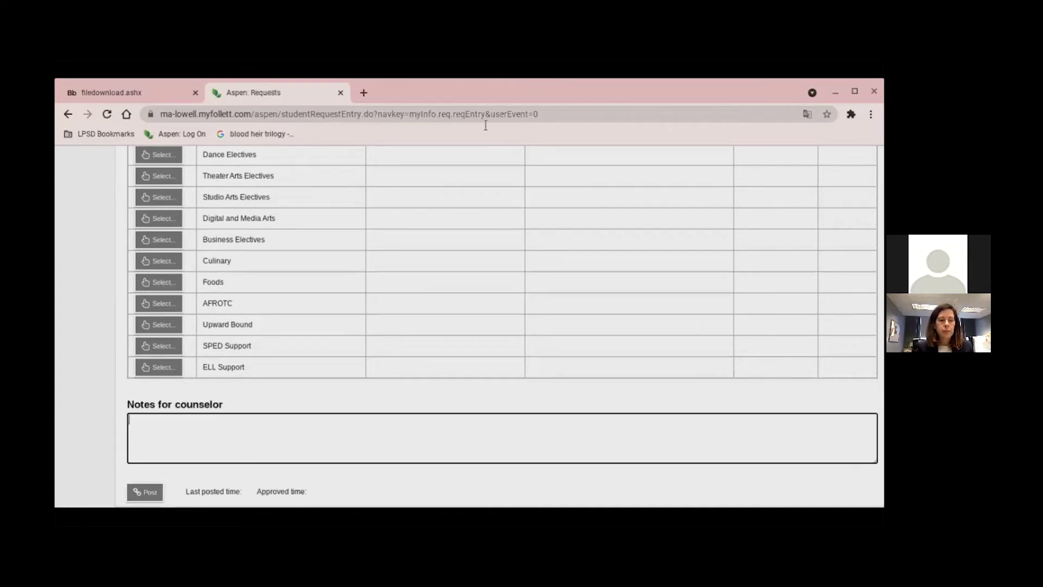
pyautogui.write('I woud')
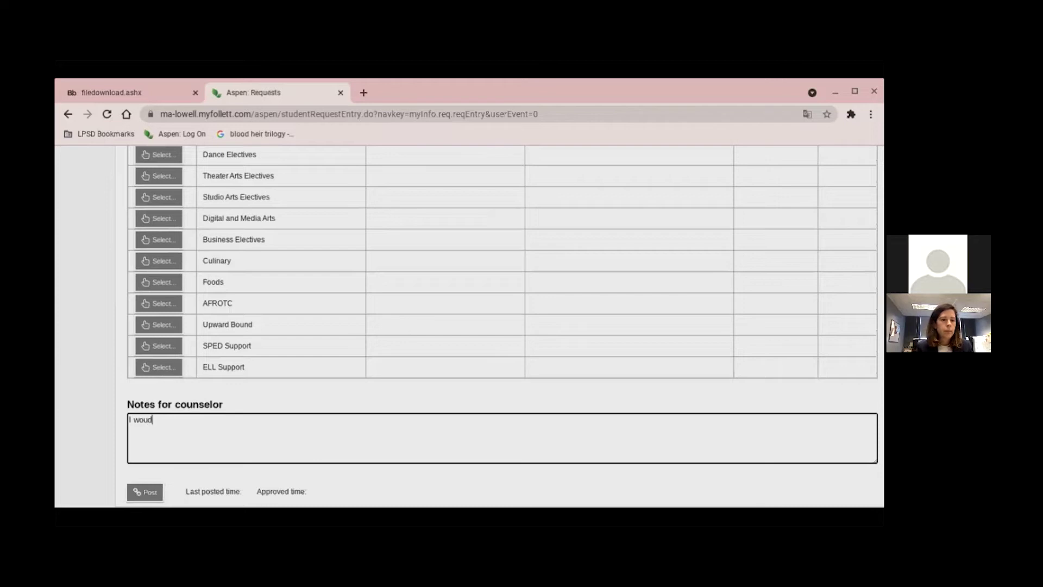
pyautogui.press('BackSpace')
pyautogui.write('ld like to')
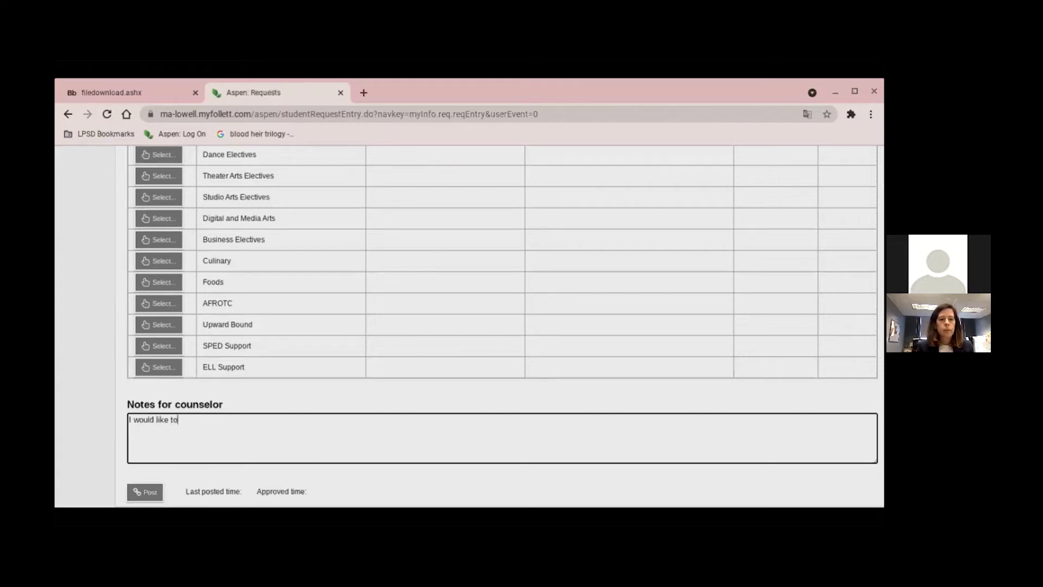
pyautogui.write(' take ROTC')
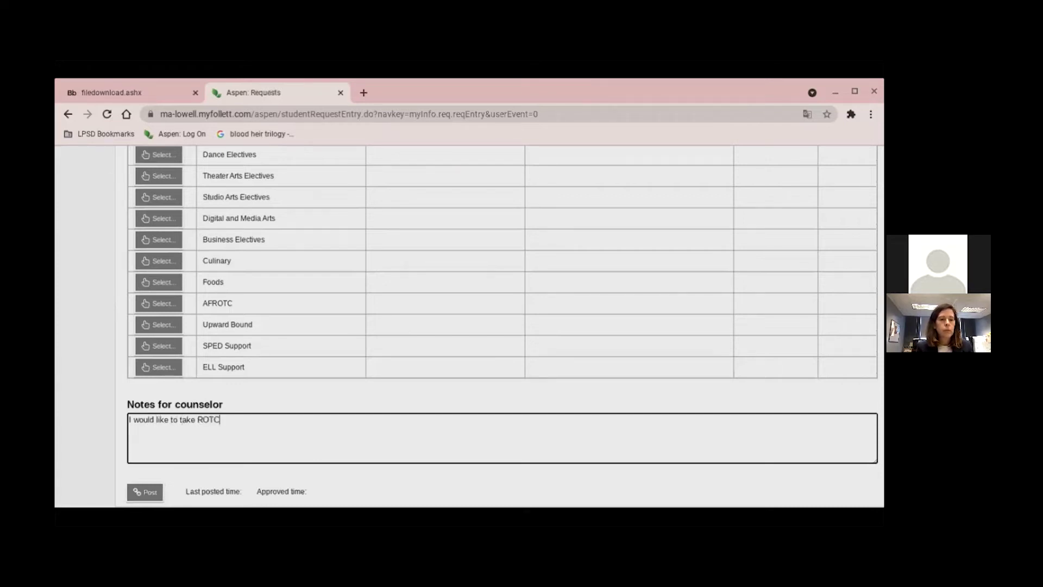
pyautogui.scroll(5, 499, 326)
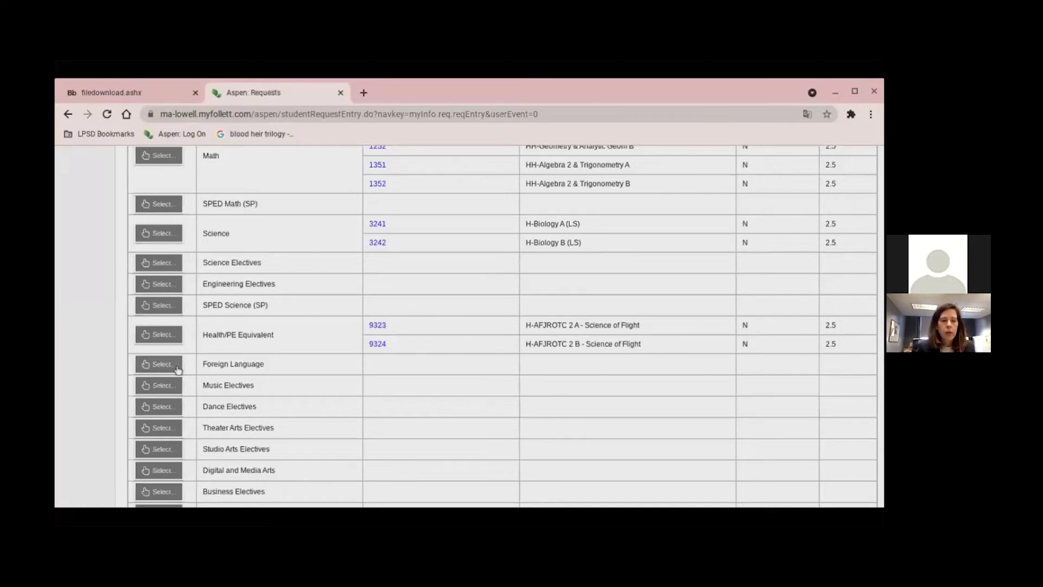
# Step: Request H-Spanish 2 A and B (2523, 2524) for Foreign Language instead of H-Spanish 1
pyautogui.click(161, 364)
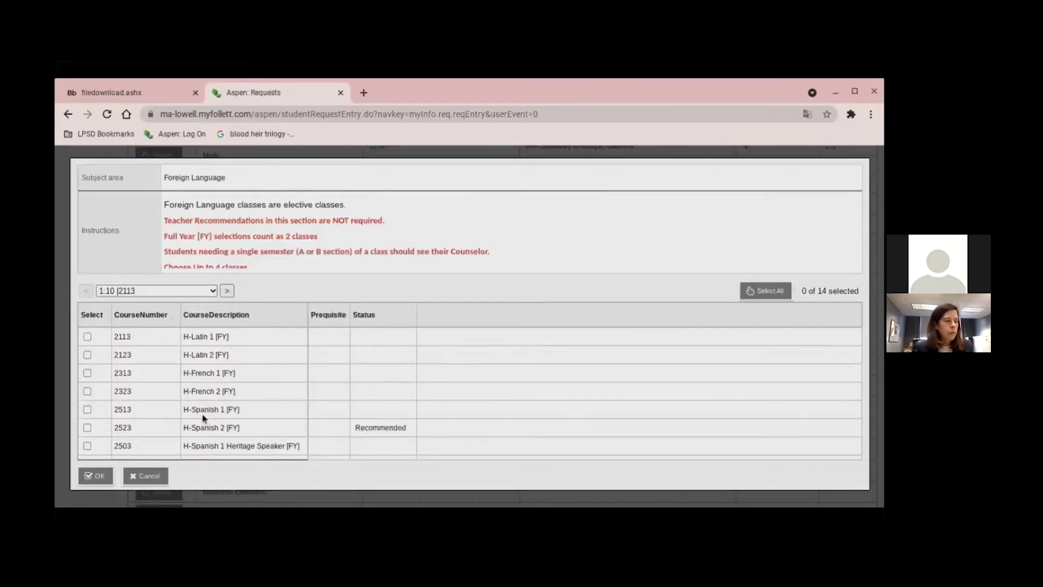
pyautogui.click(88, 411)
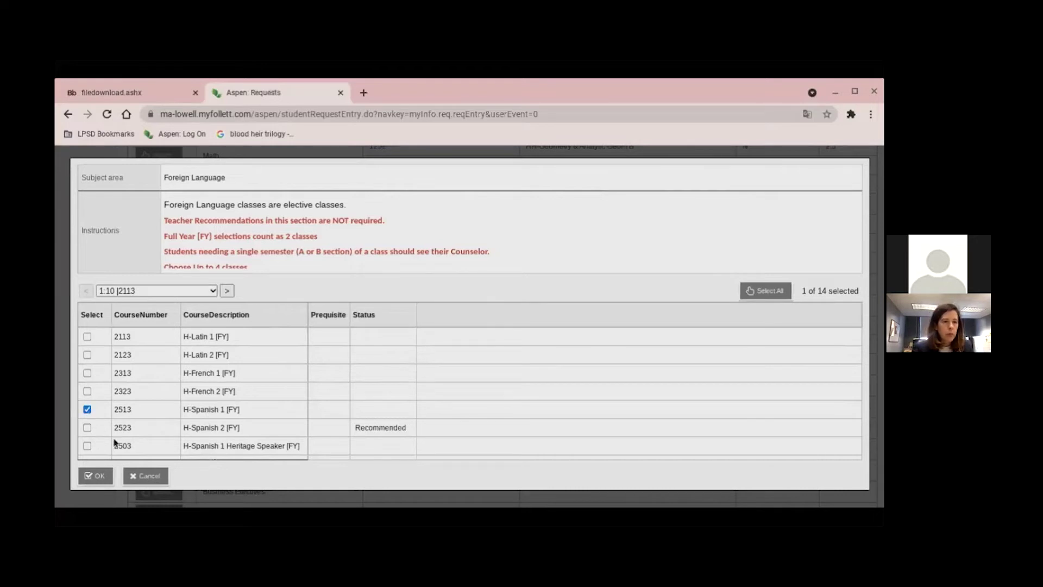
pyautogui.click(87, 427)
pyautogui.click(88, 409)
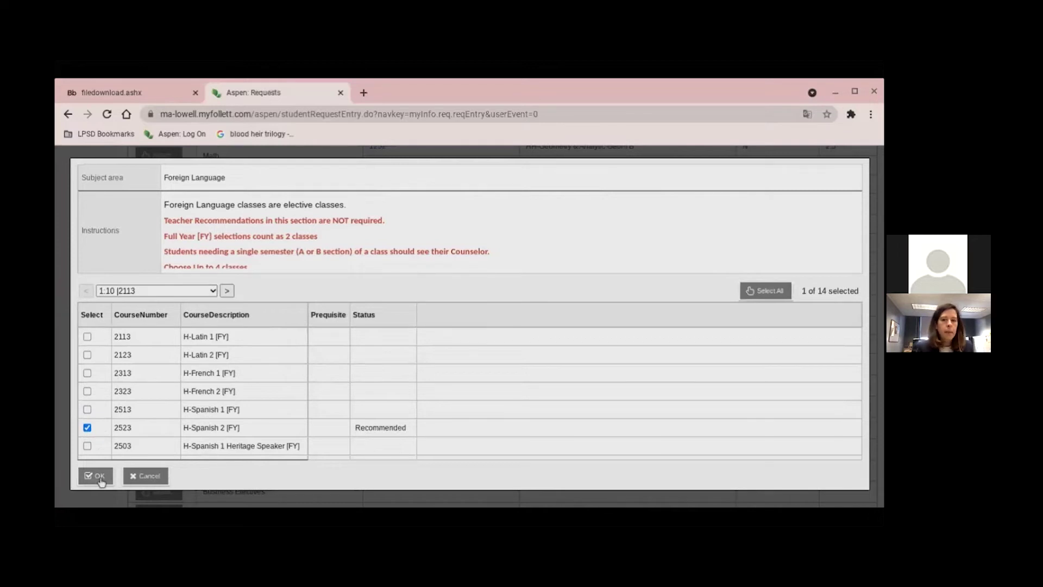
pyautogui.click(97, 476)
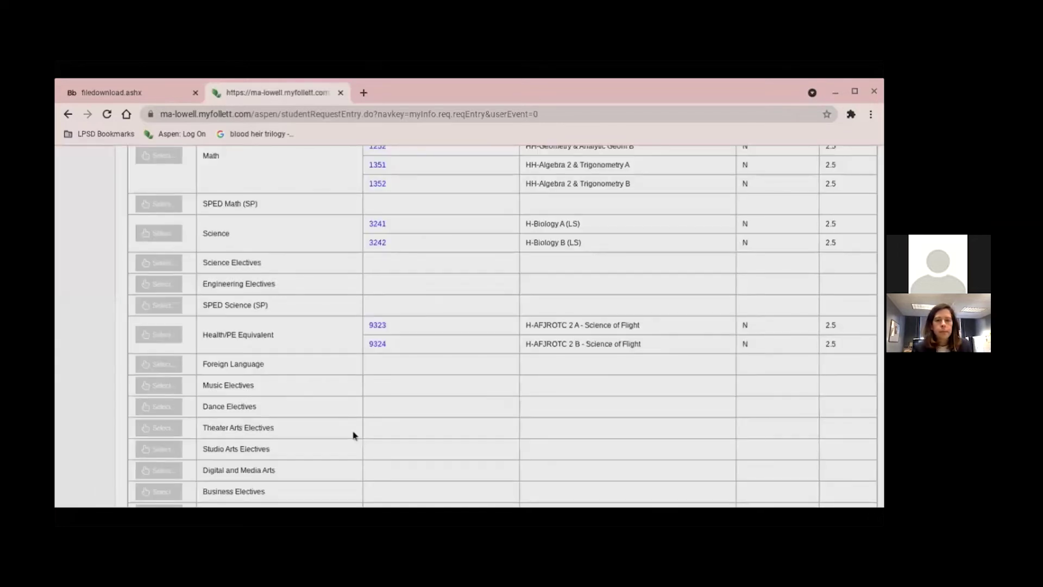
pyautogui.scroll(-15, 463, 389)
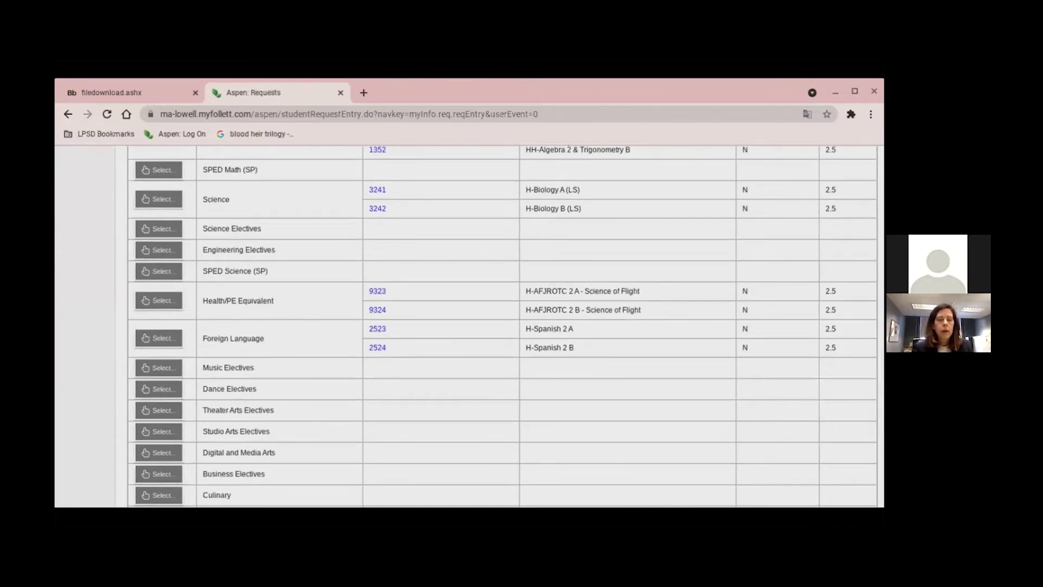
pyautogui.scroll(5, 324, 333)
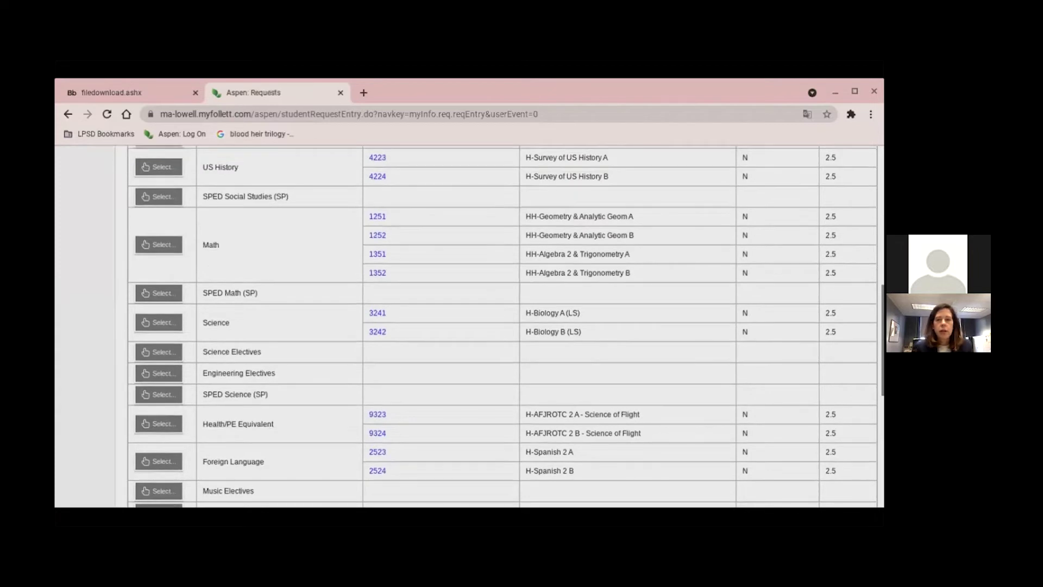
pyautogui.scroll(10, 323, 333)
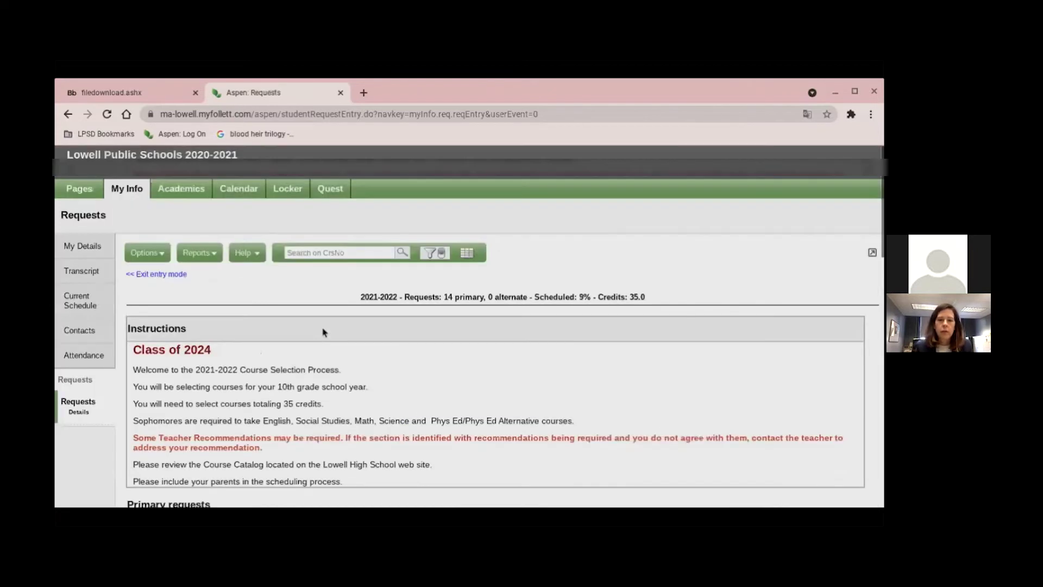
pyautogui.click(157, 97)
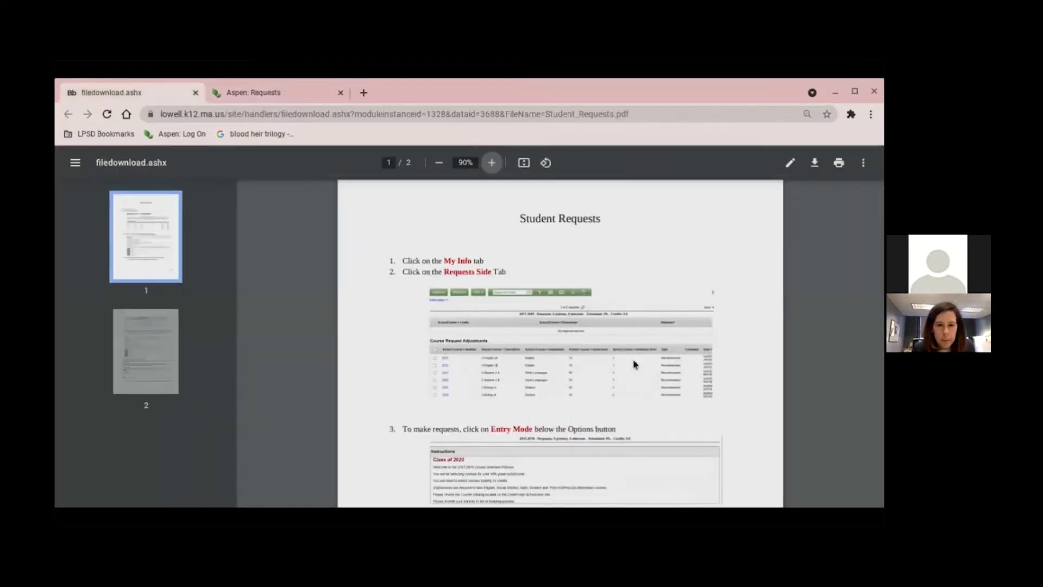
pyautogui.scroll(-1, 634, 364)
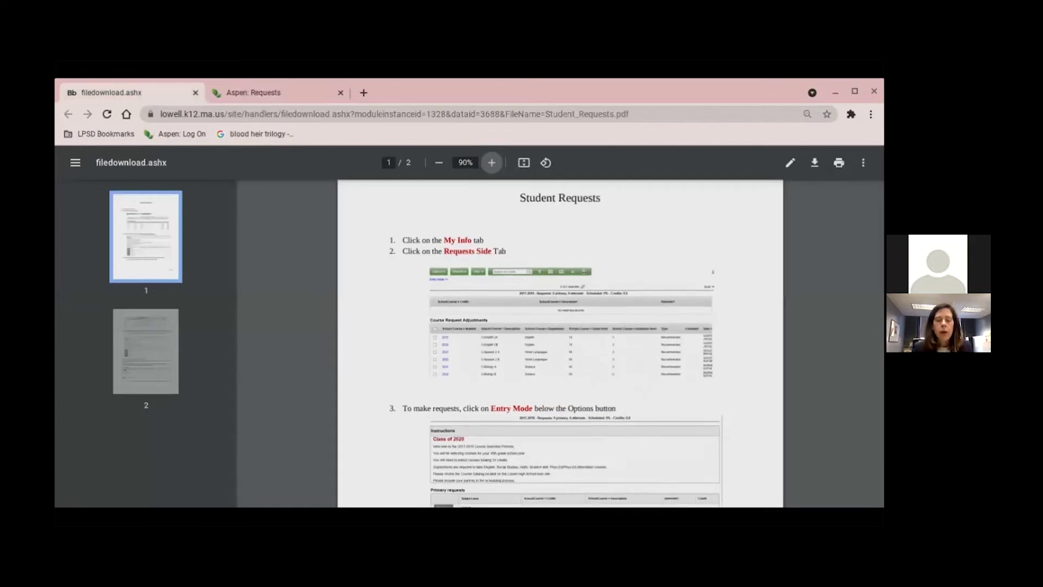
pyautogui.scroll(-15, 350, 454)
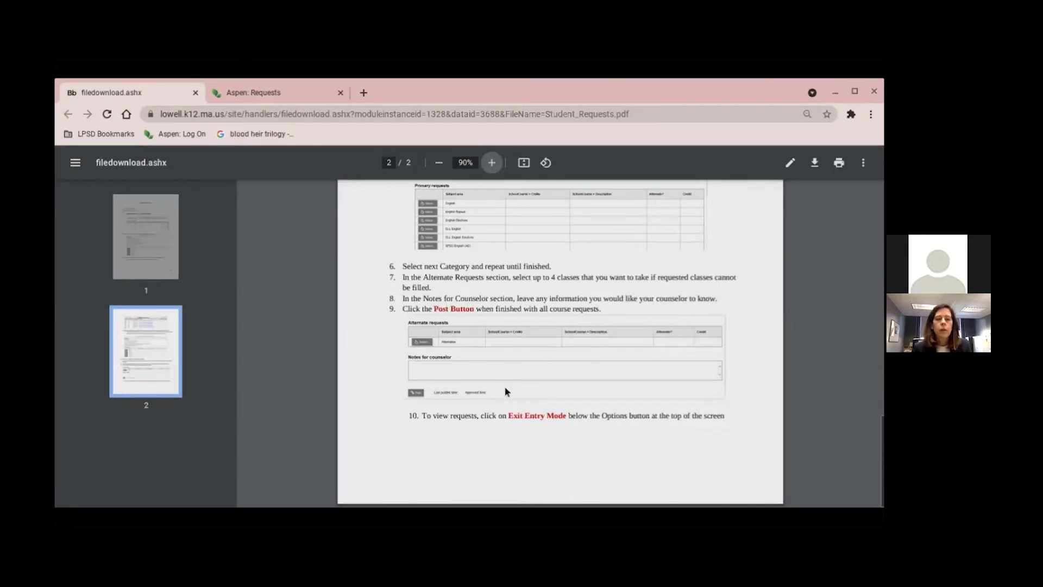
pyautogui.click(264, 94)
# Step: Post the 14 primary requests (35.0 credits) and dismiss the success message
pyautogui.scroll(-15, 275, 351)
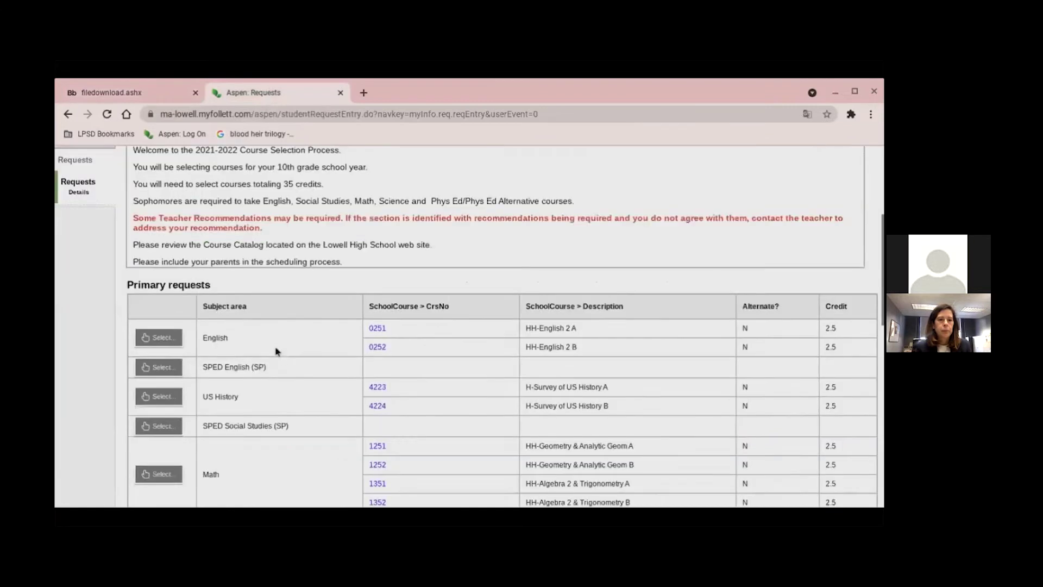
pyautogui.click(150, 492)
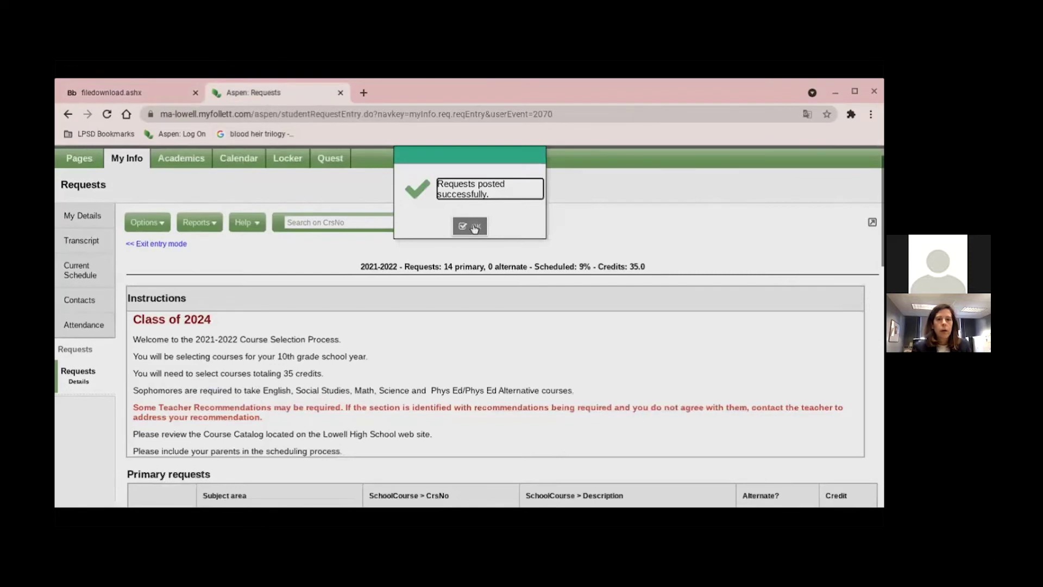
pyautogui.click(476, 227)
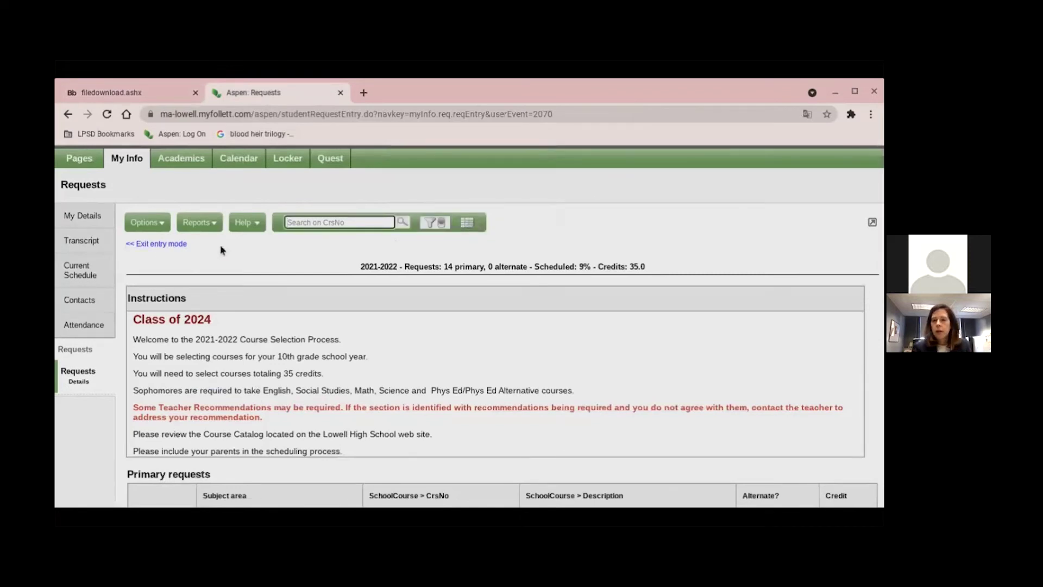
pyautogui.click(554, 179)
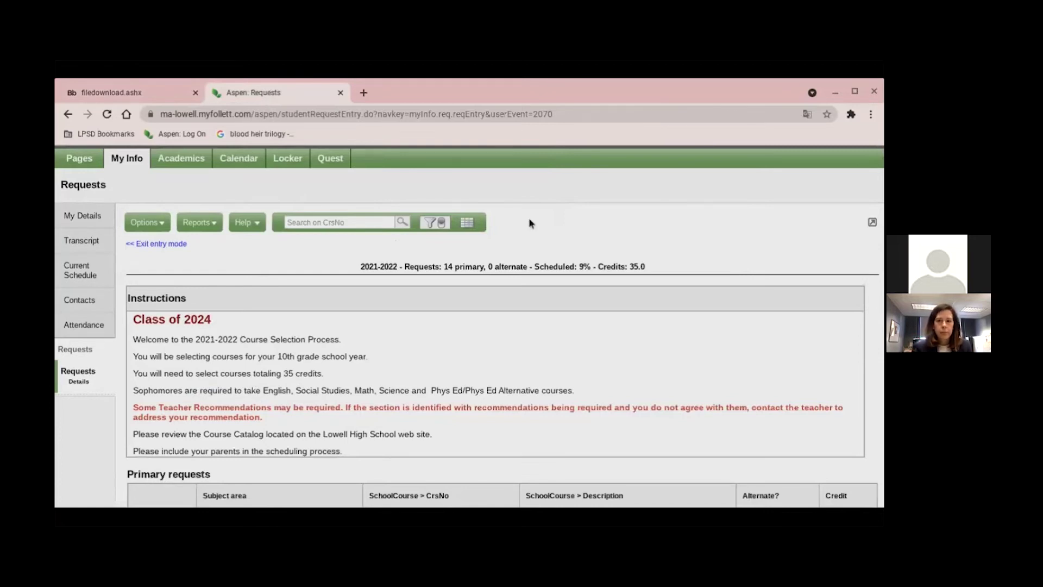
pyautogui.scroll(-12, 529, 218)
pyautogui.scroll(-4, 530, 219)
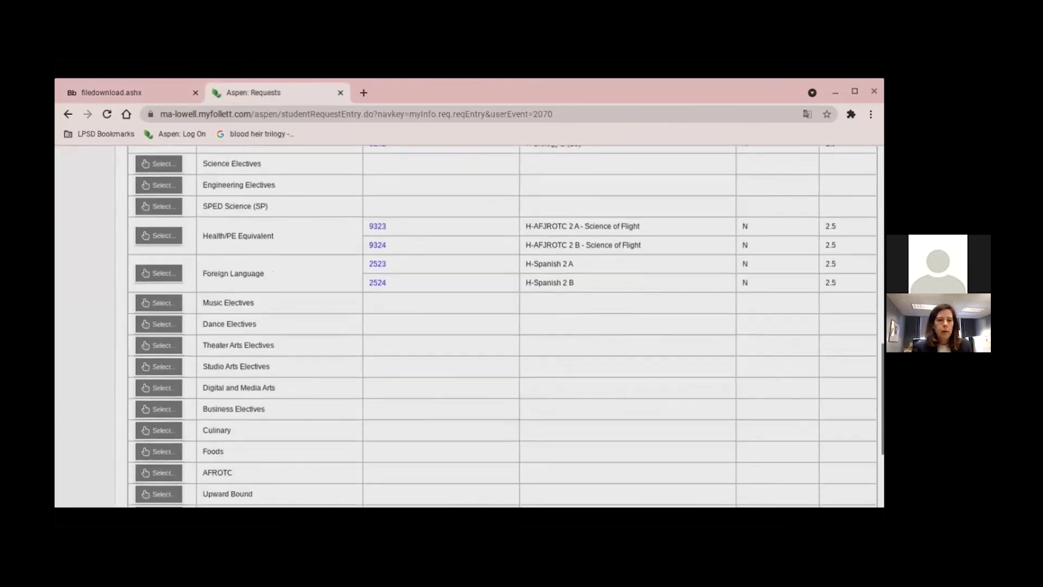
pyautogui.scroll(7, 503, 326)
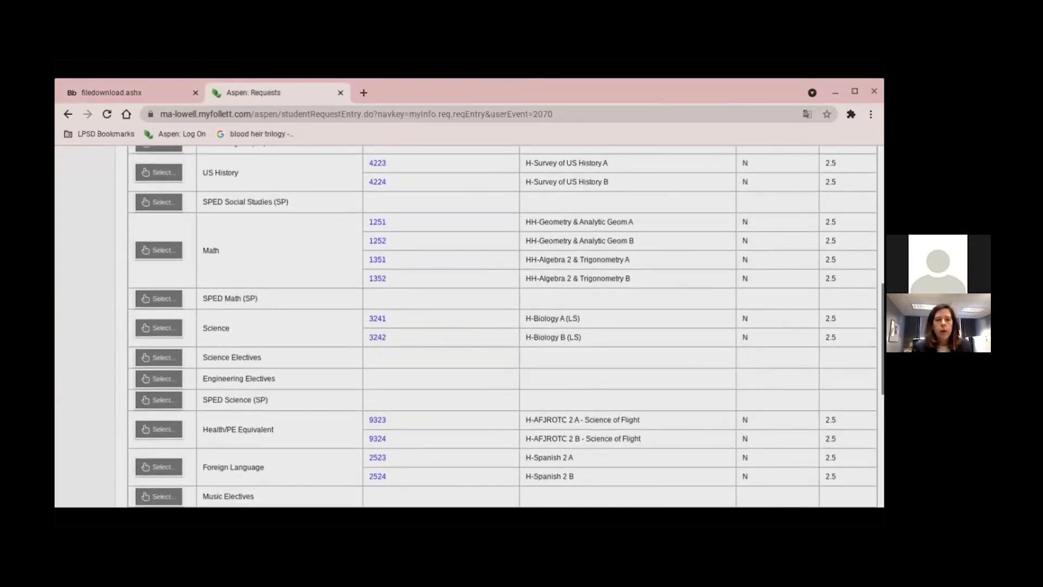
pyautogui.scroll(1, 502, 326)
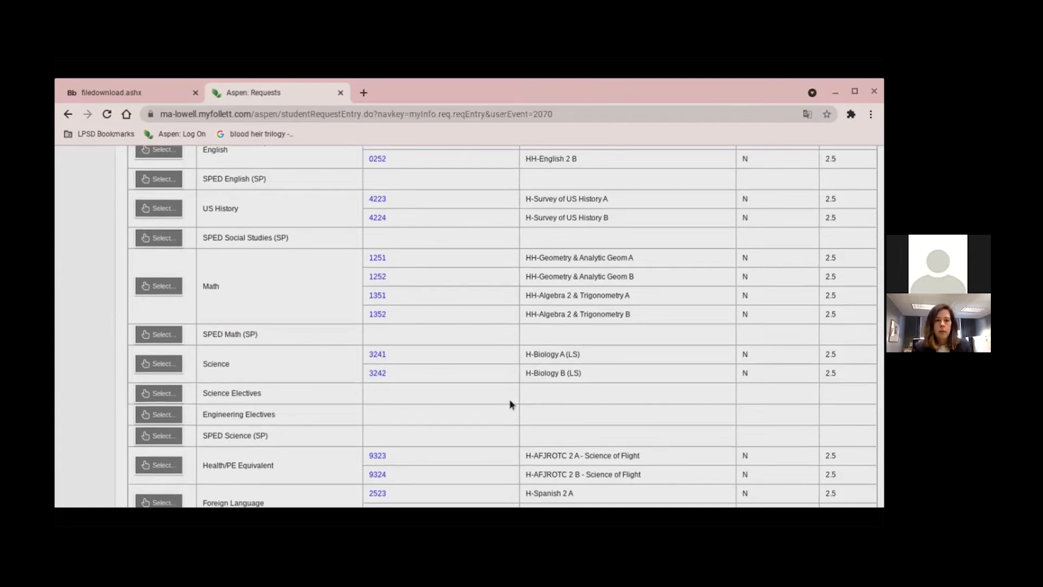
pyautogui.scroll(10, 510, 402)
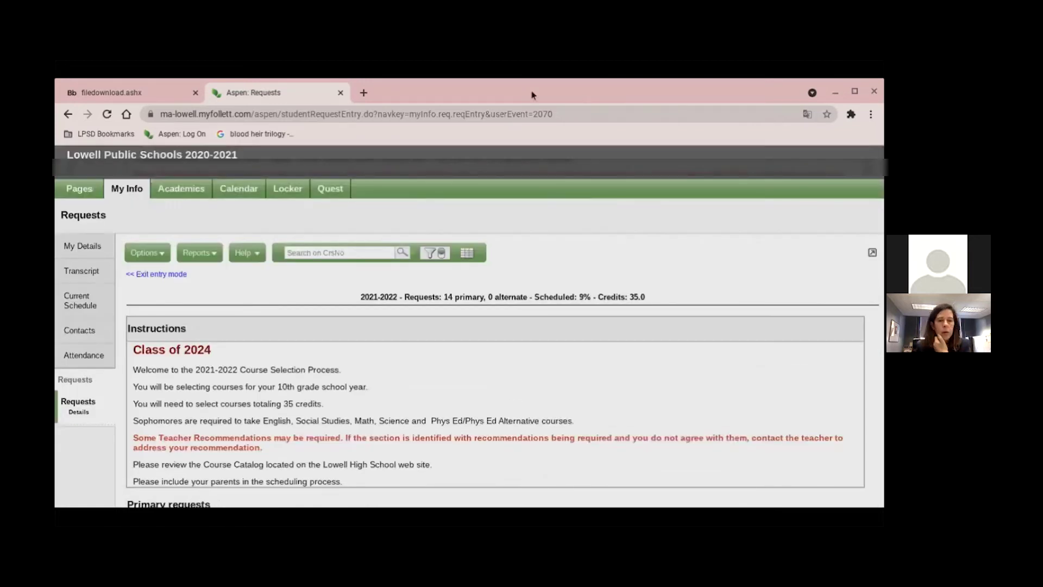